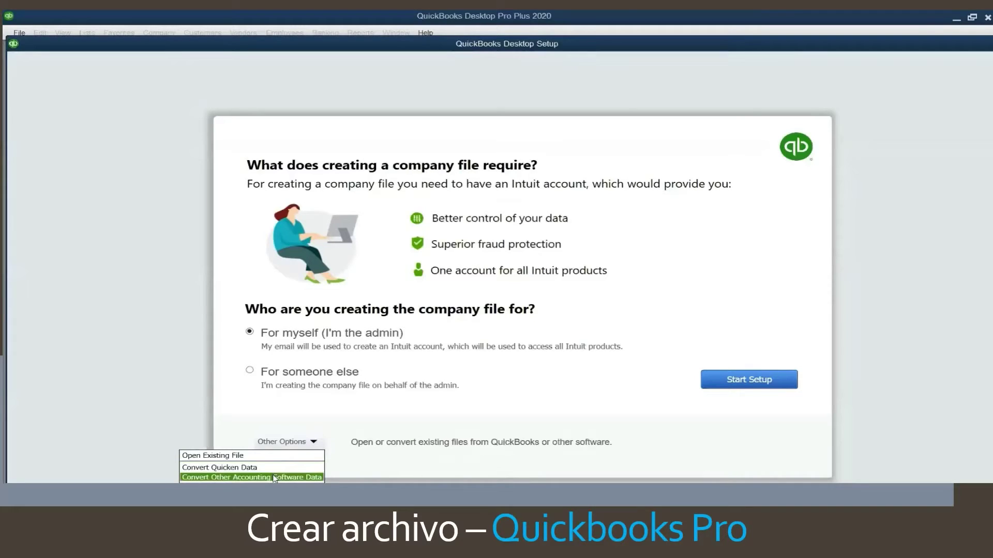
Start the company file setup for myself as the admin and sign in to the Intuit account.
left_click(579, 385)
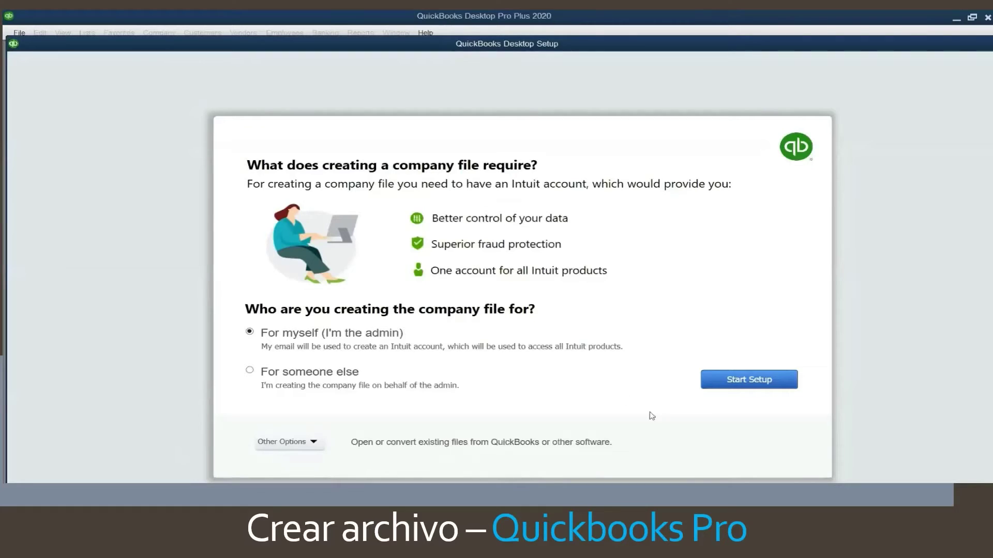
left_click(754, 381)
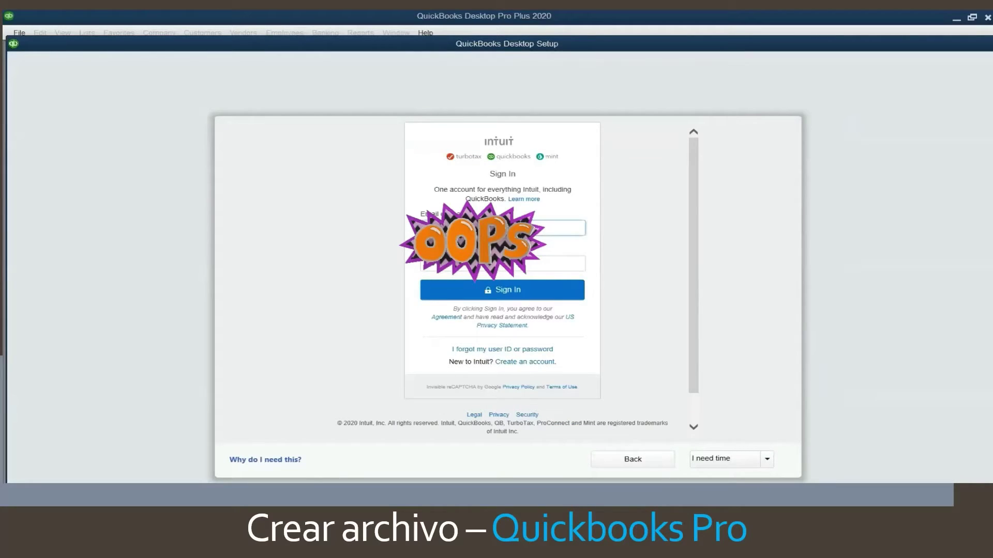
left_click(517, 296)
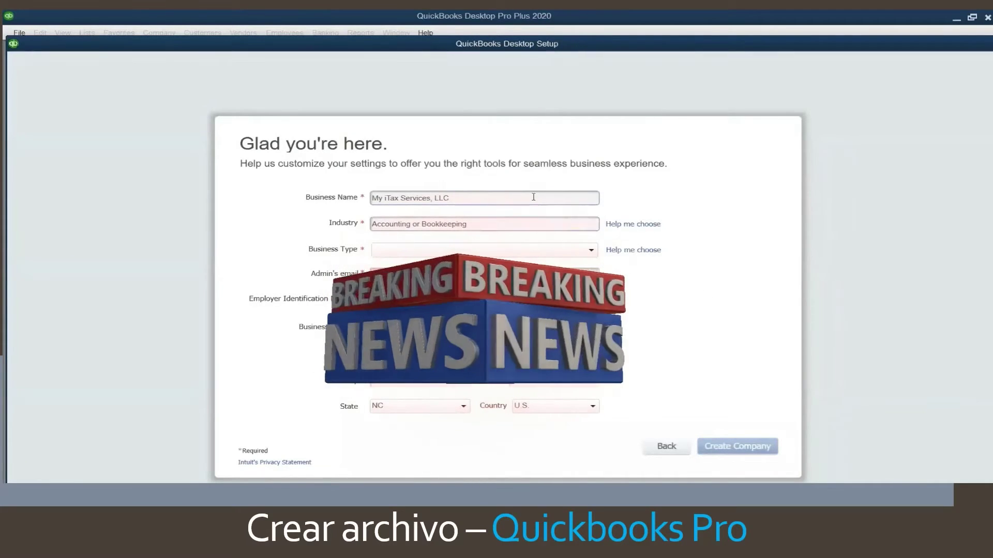
Clear the prefilled business name and industry from the company information form.
left_click(350, 203)
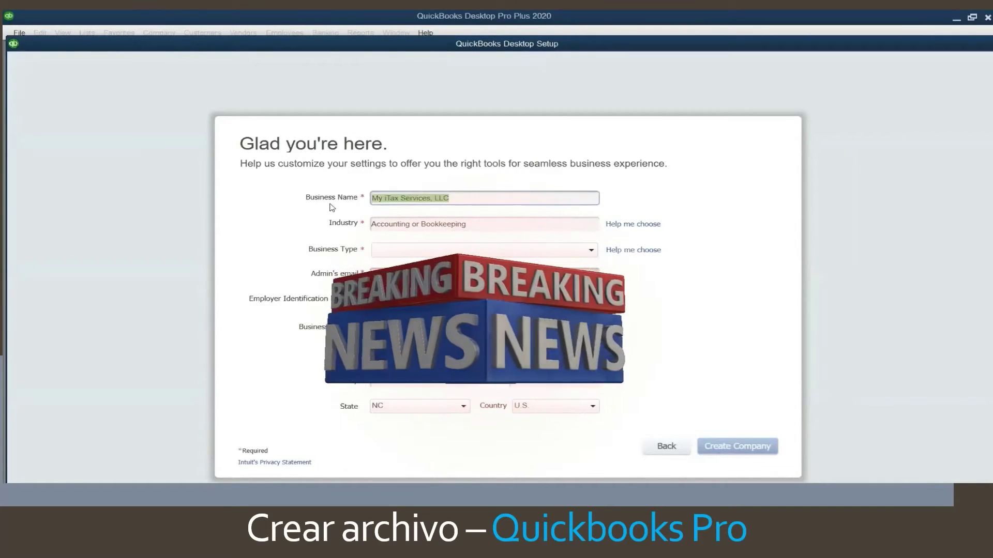
key("BackSpace")
left_click_drag(494, 226, 274, 230)
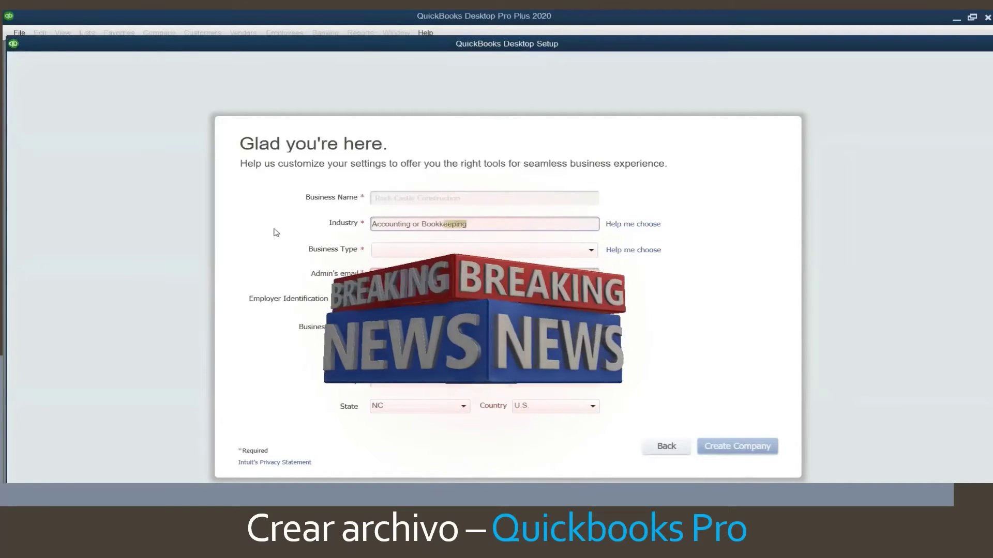
key("BackSpace")
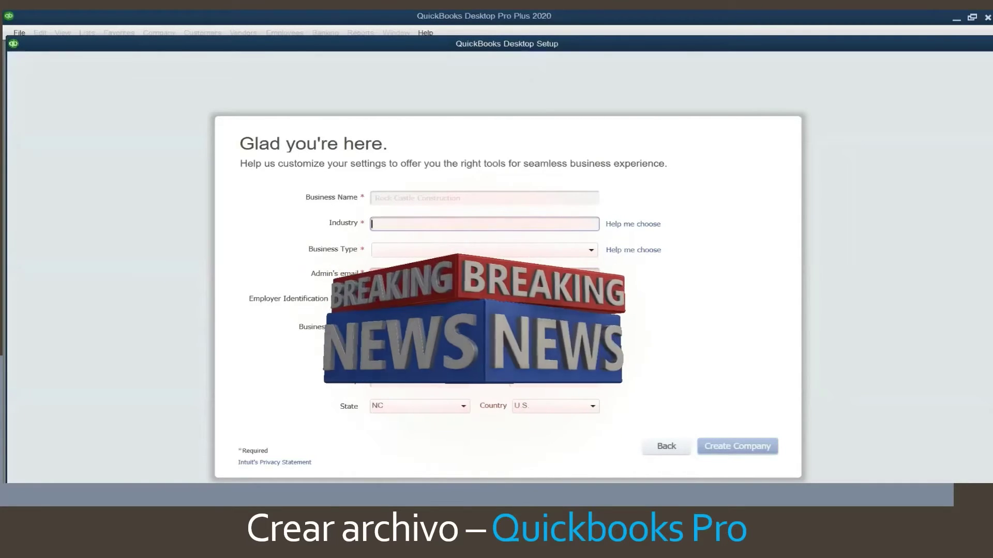
key("Tab")
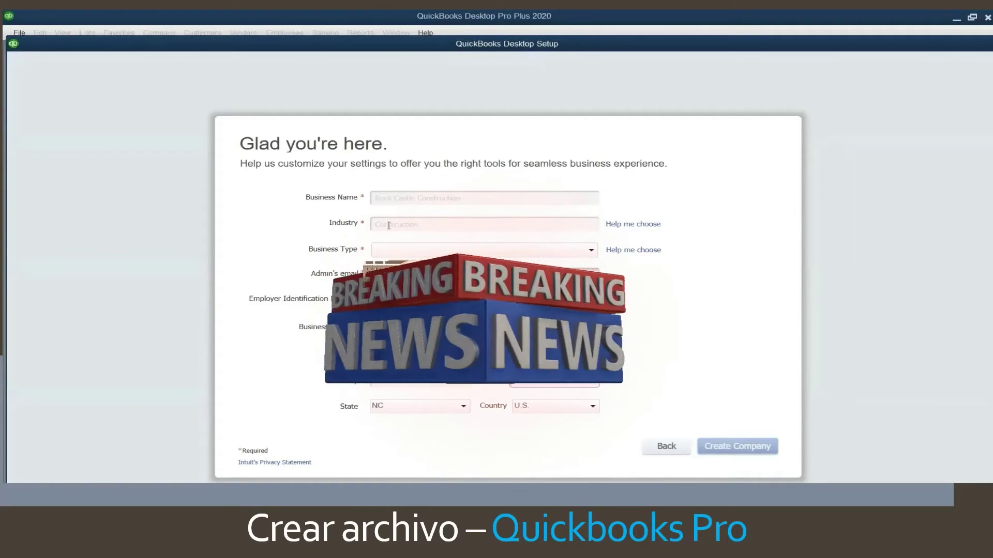
Enter "Negocio de Construcción" as the business name.
left_click(396, 198)
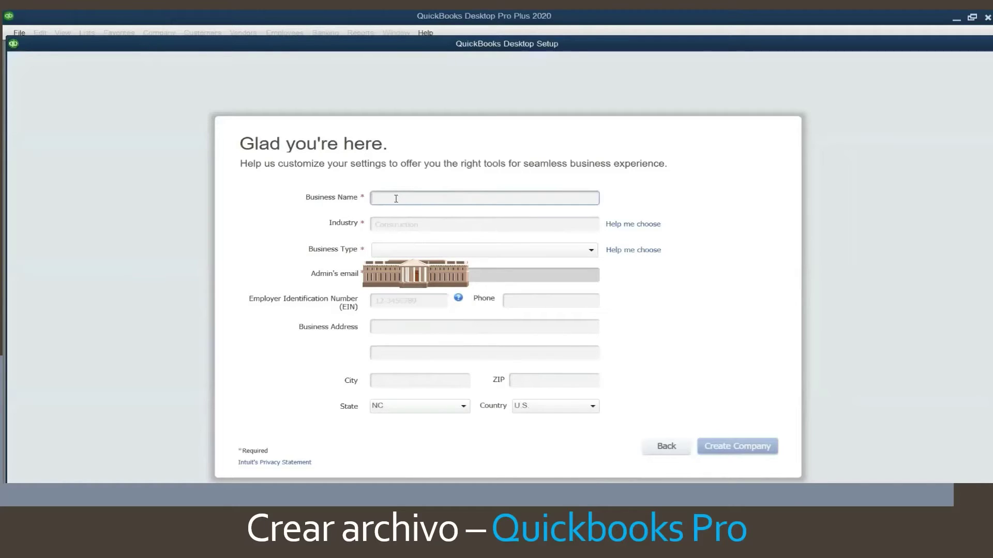
type("Ne")
key("BackSpace")
key("BackSpace")
key("BackSpace")
key("BackSpace")
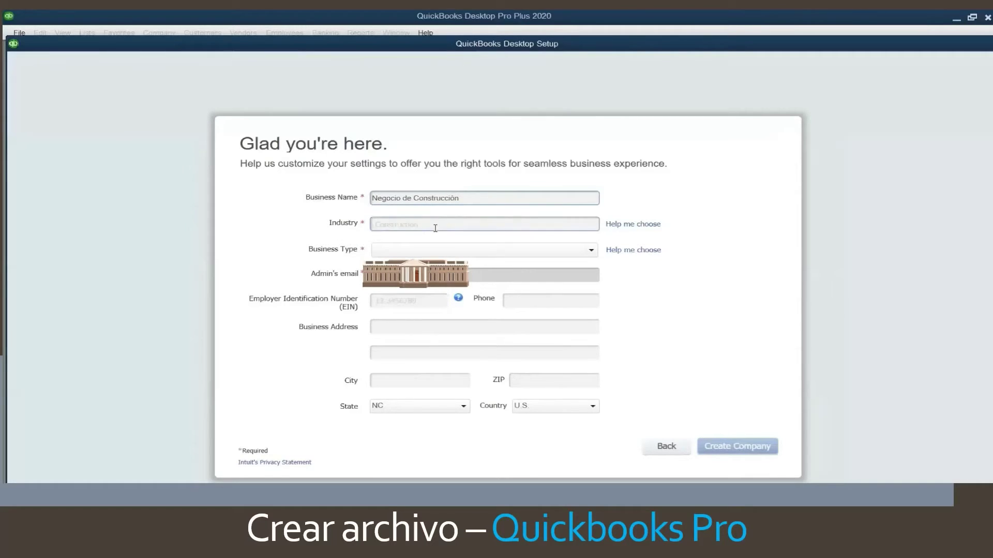
Open the help for choosing an industry and examine the recommended accounts from Accounting or Bookkeeping through Church or Religious Organization.
left_click(622, 228)
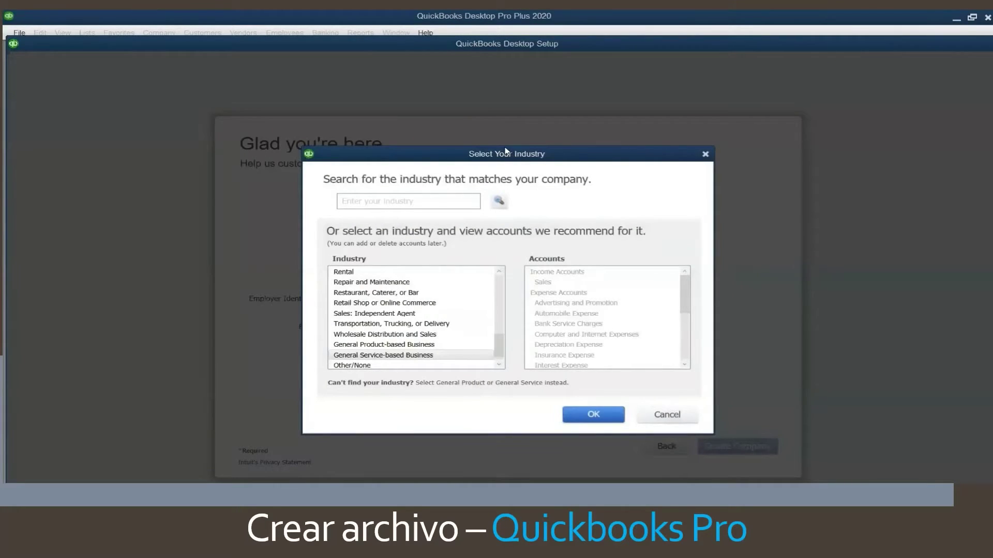
left_click_drag(506, 150, 478, 111)
left_click_drag(471, 307, 472, 231)
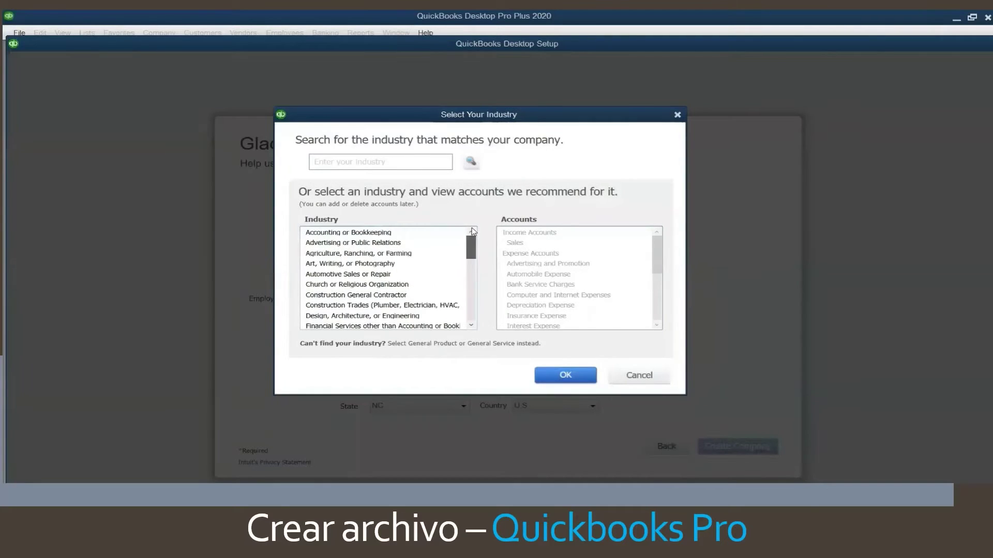
left_click(384, 233)
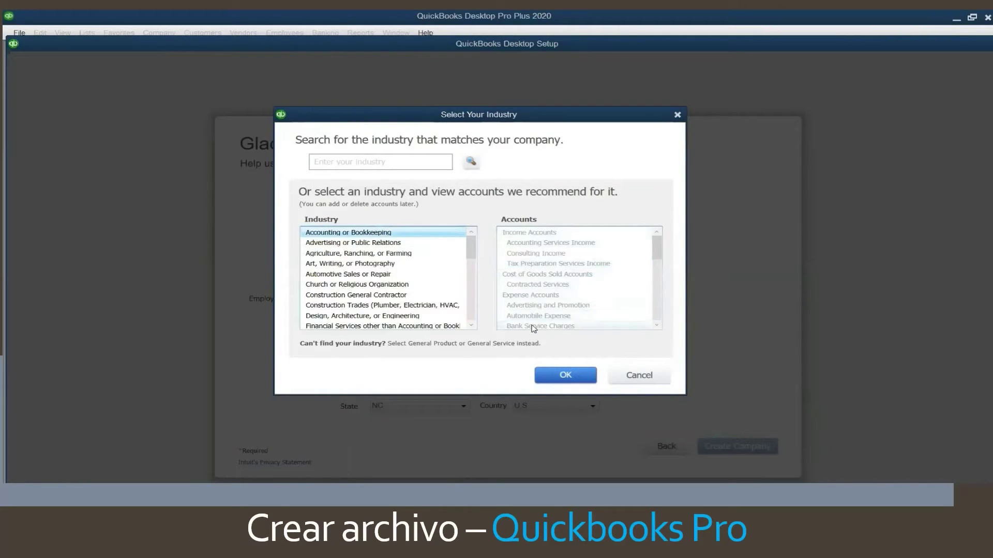
left_click(337, 243)
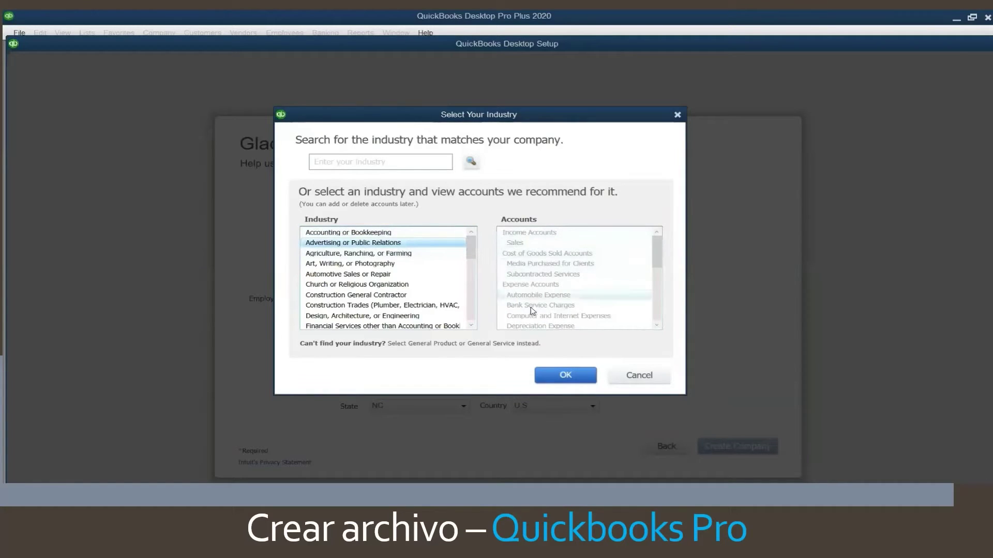
left_click(395, 255)
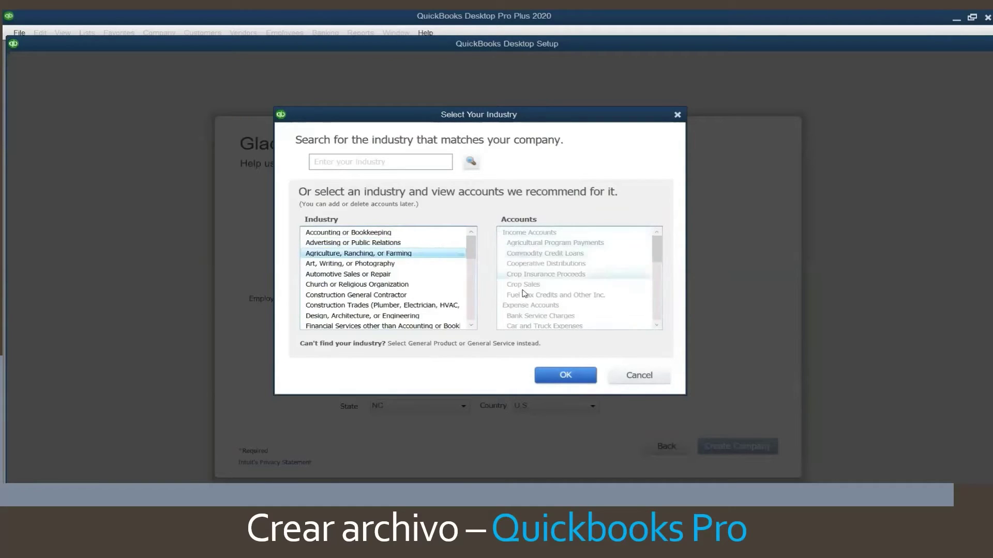
left_click(365, 266)
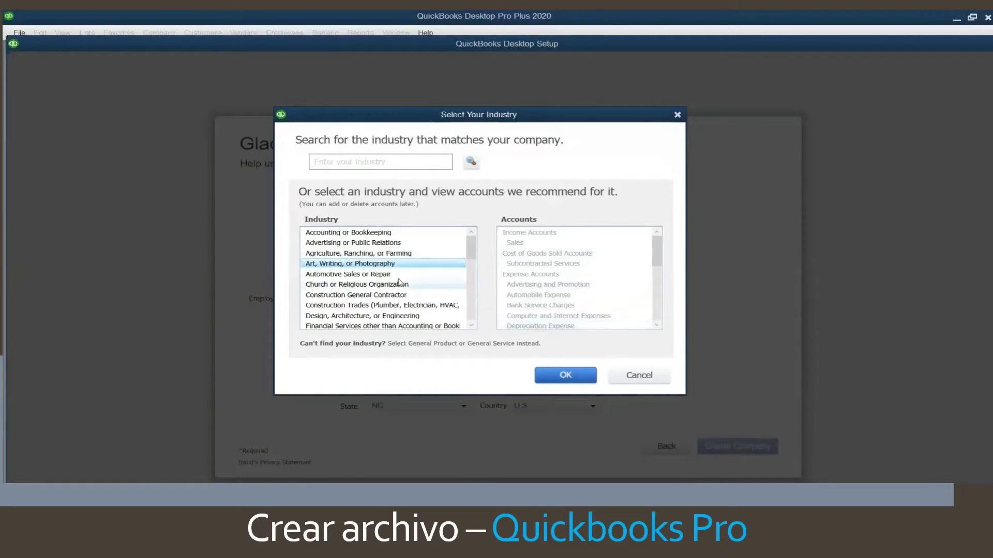
left_click(377, 275)
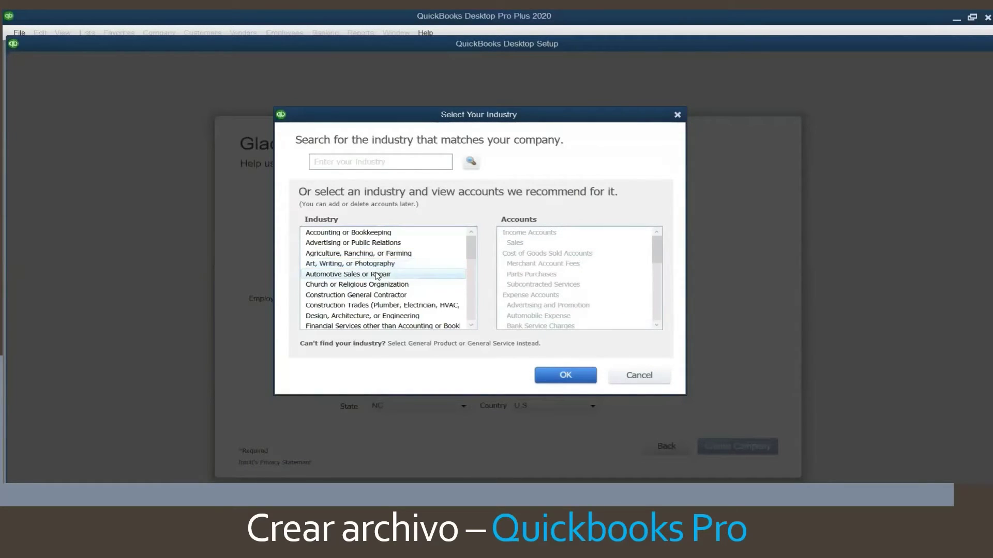
left_click(381, 285)
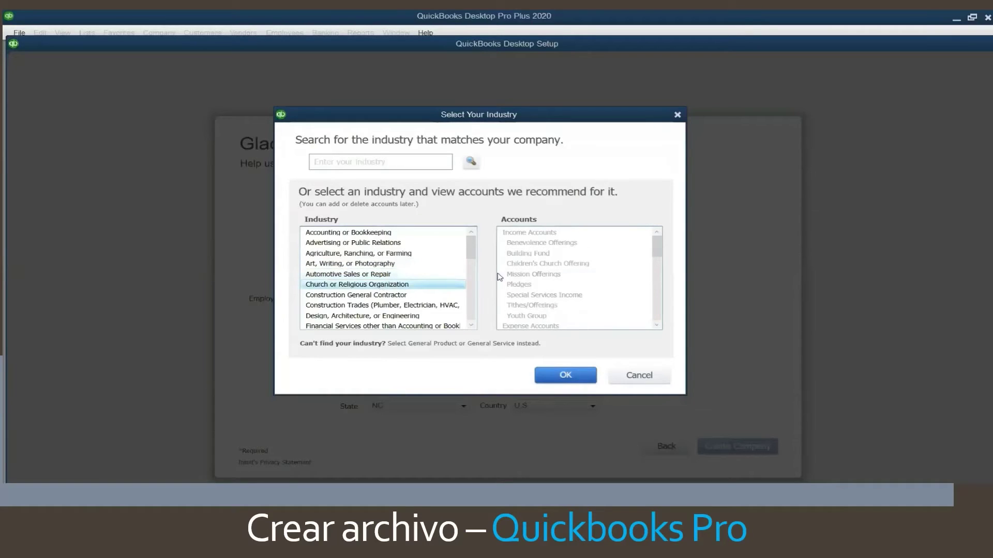
Examine the recommended accounts for the industries from Construction General Contractor through Hair Salon, Beauty Salon, or Barber Shop.
left_click(415, 296)
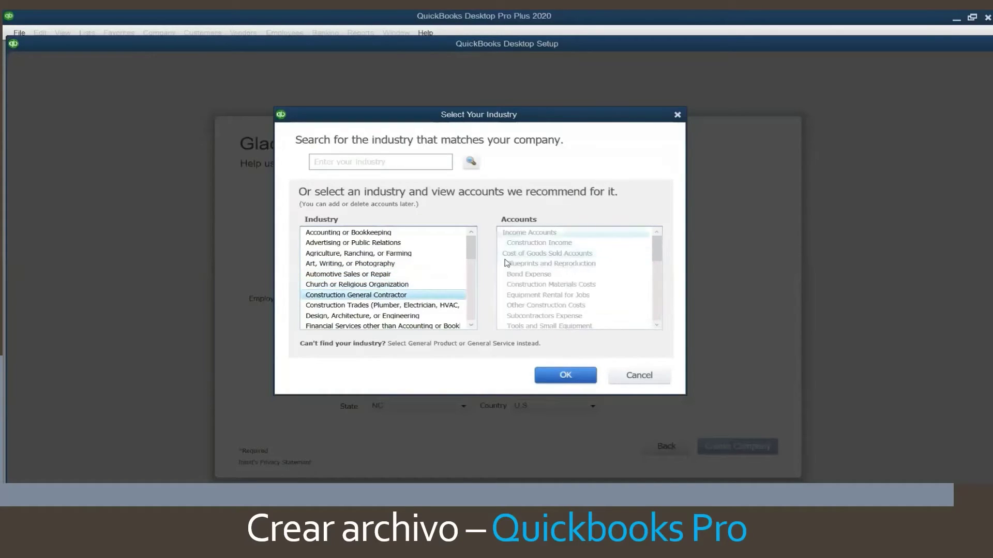
left_click_drag(472, 255, 472, 266)
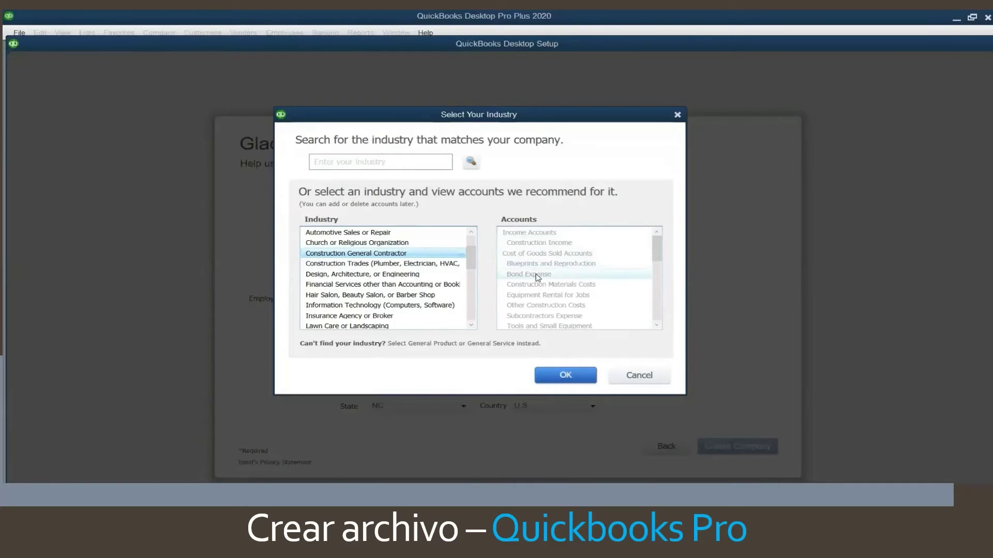
left_click(435, 264)
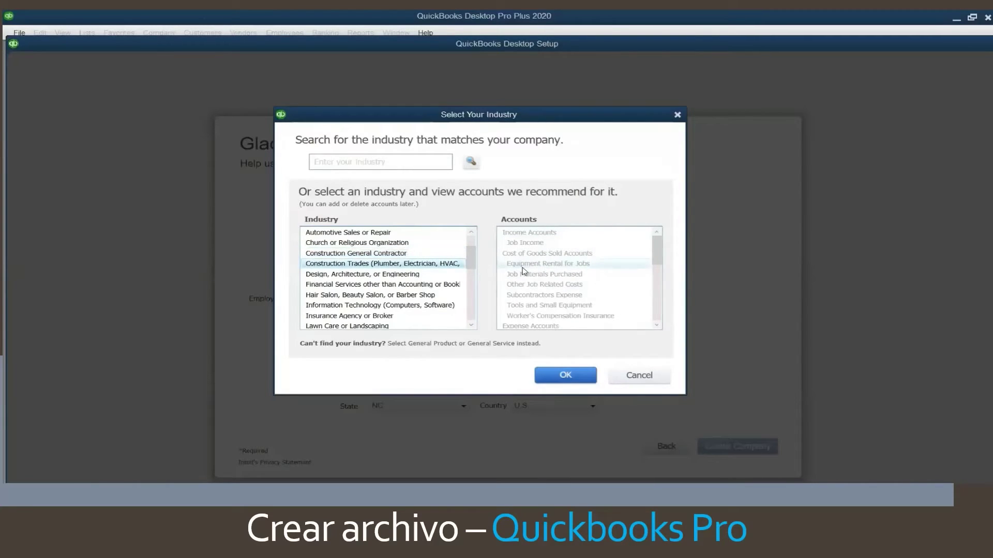
left_click(401, 275)
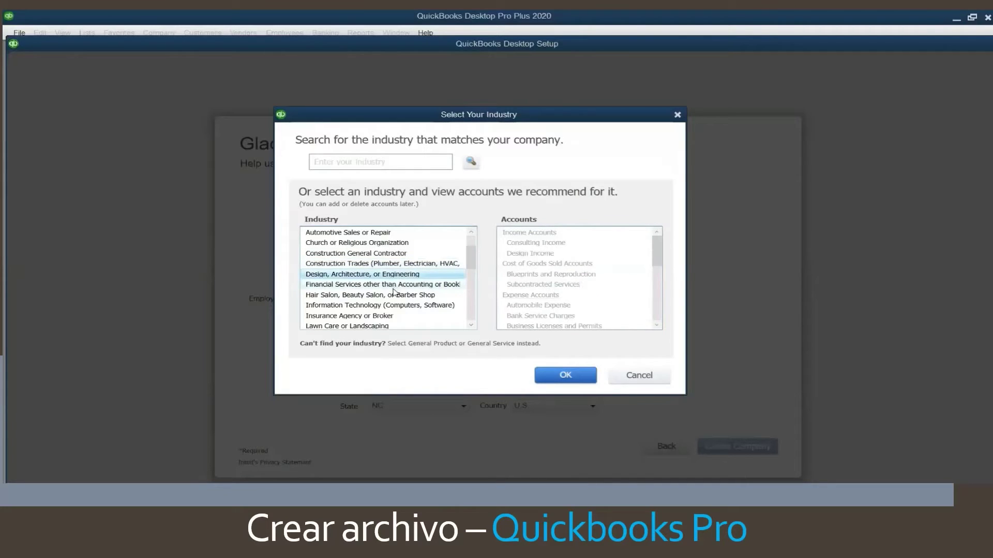
left_click(395, 285)
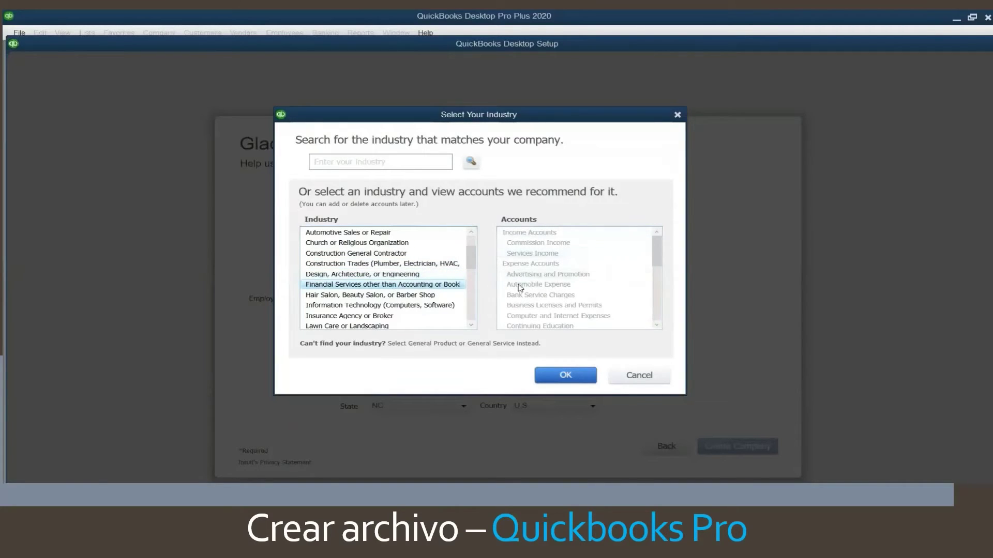
left_click(435, 295)
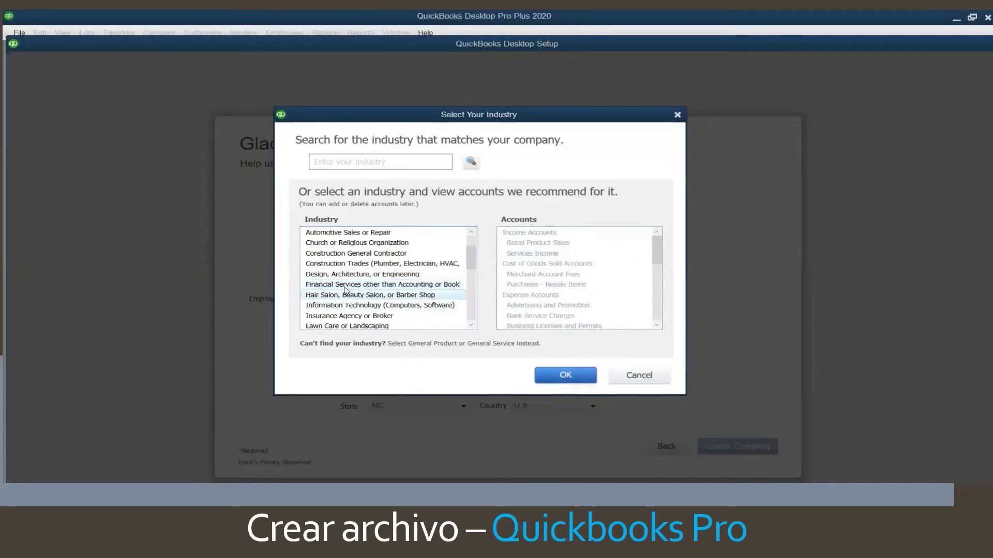
left_click(541, 253)
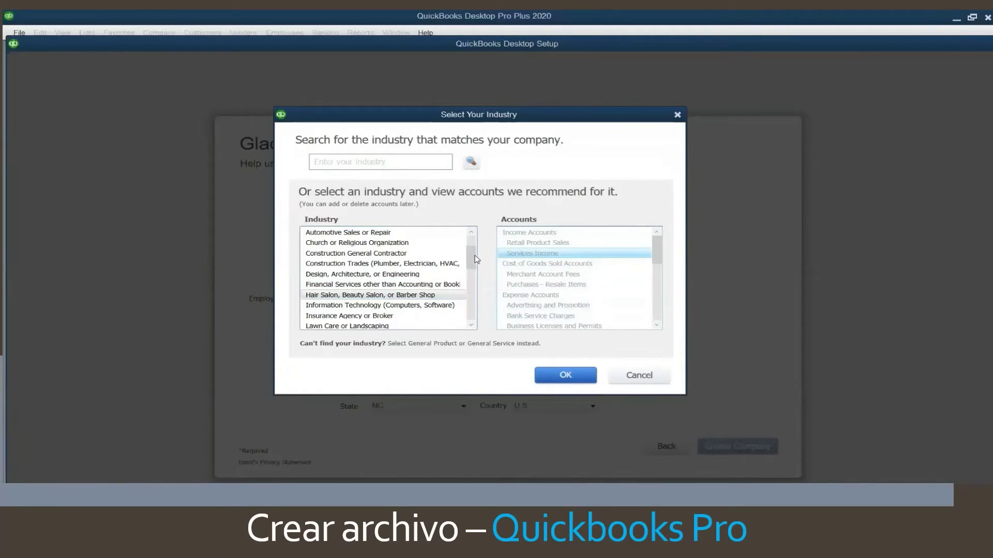
Examine the recommended accounts for the industries from Information Technology through Lodging (Hotel, Motel).
left_click_drag(472, 261, 472, 269)
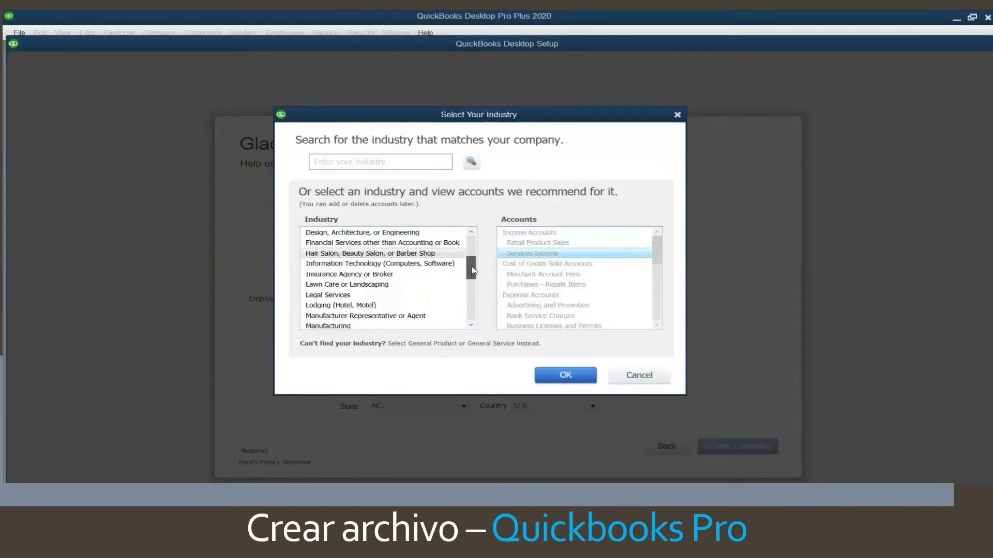
left_click(437, 265)
left_click(405, 275)
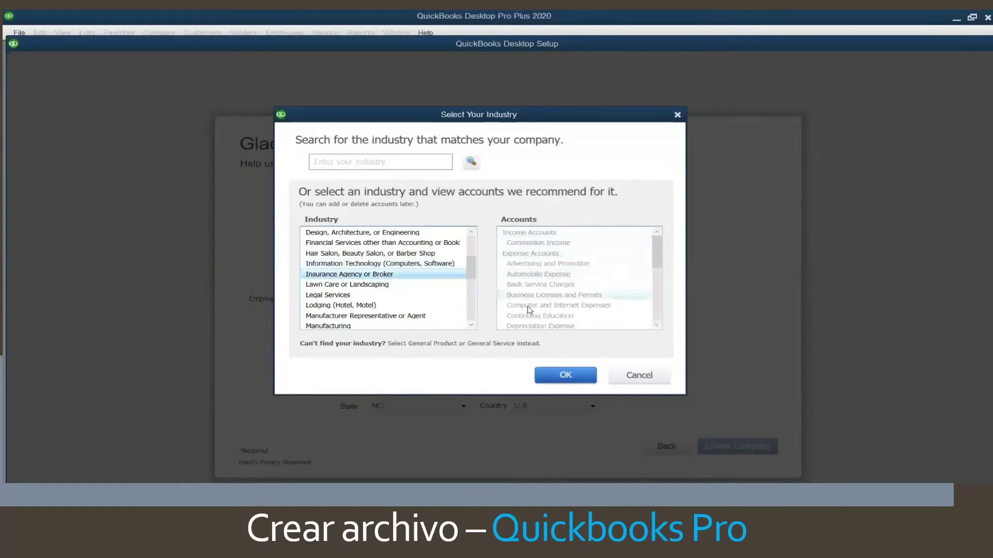
left_click_drag(473, 276, 472, 280)
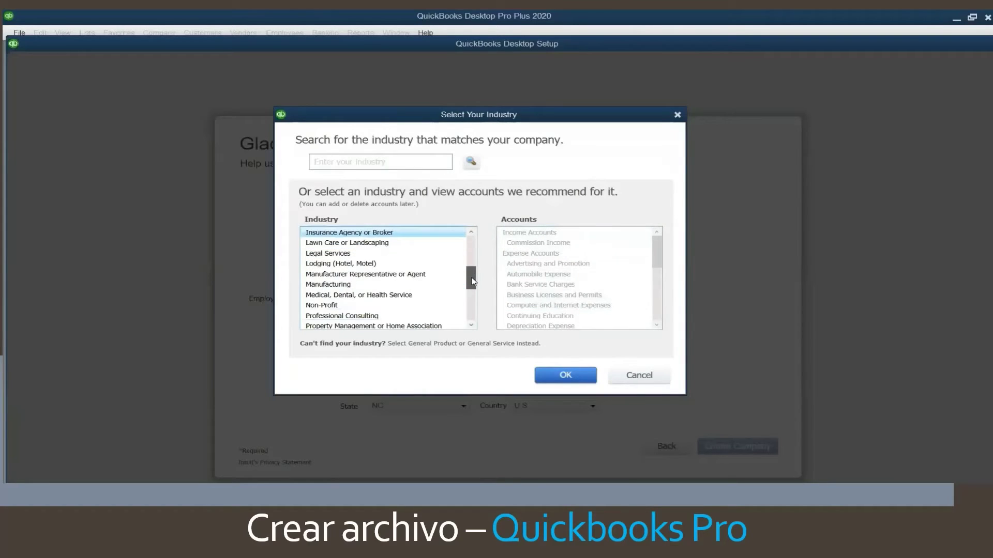
left_click(369, 245)
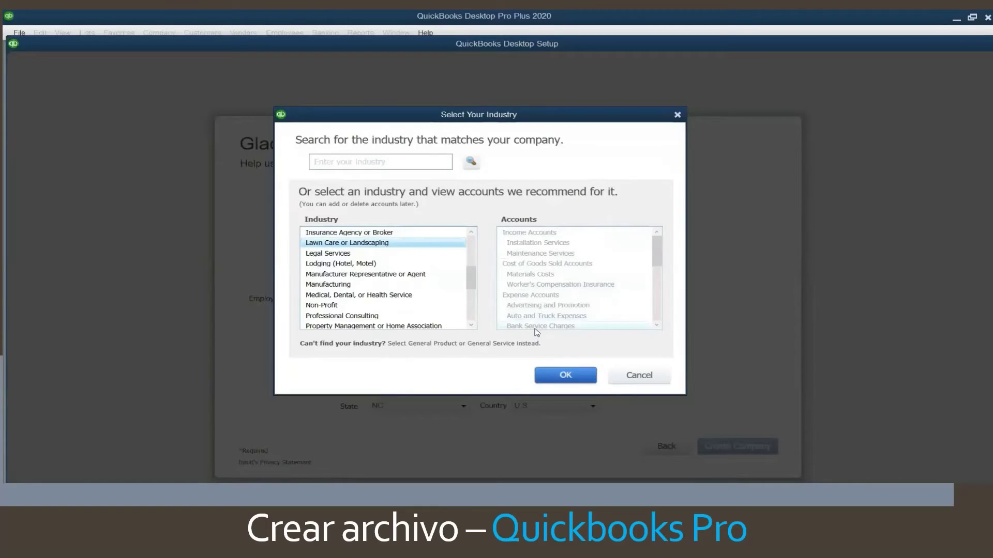
left_click(391, 254)
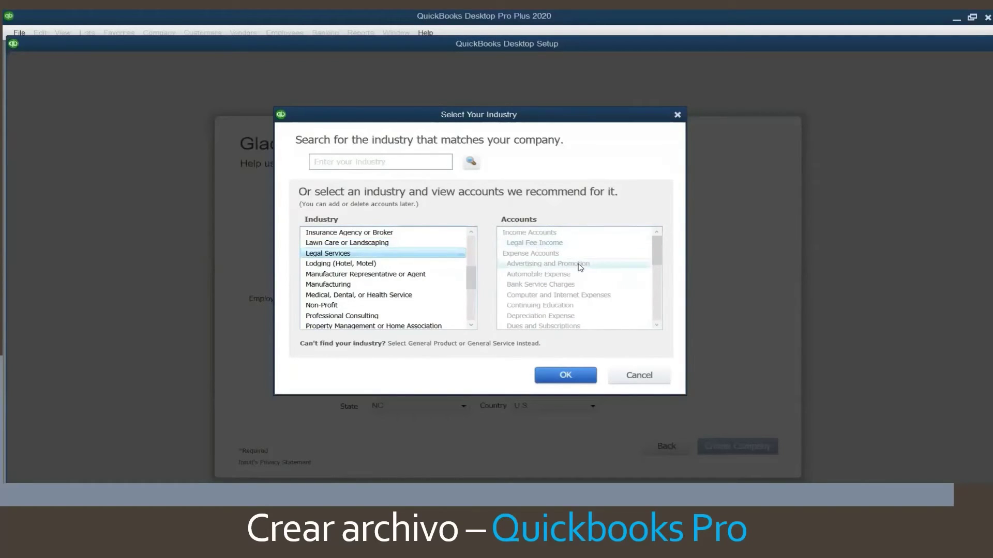
left_click(363, 264)
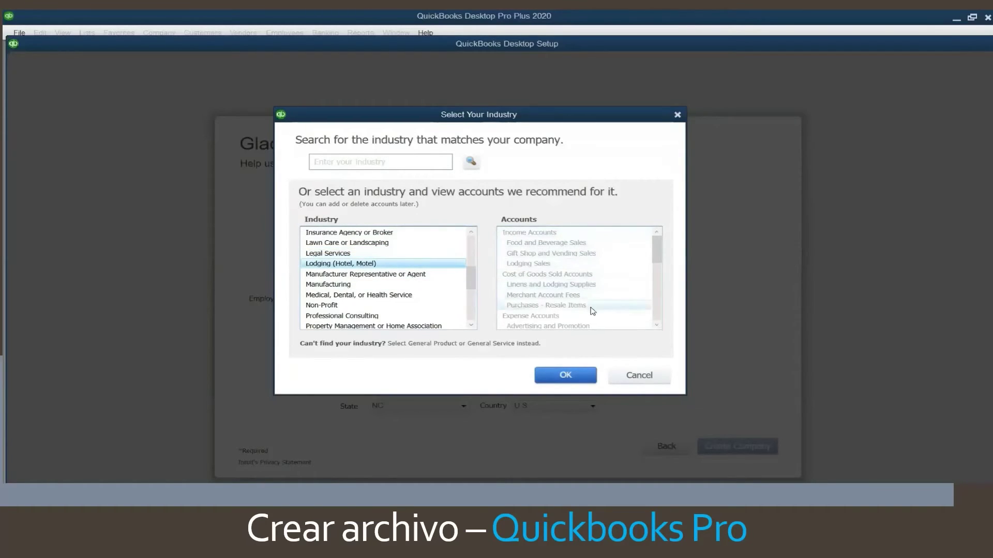
Examine the recommended accounts for the industries from Manufacturer Representative or Agent through Property Management or Home Association.
left_click(402, 276)
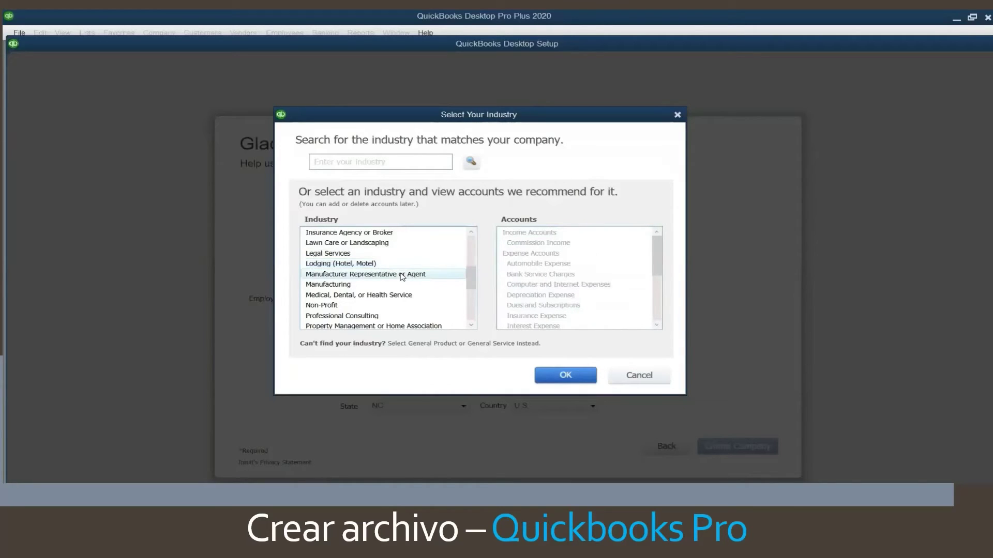
left_click(395, 285)
left_click(421, 296)
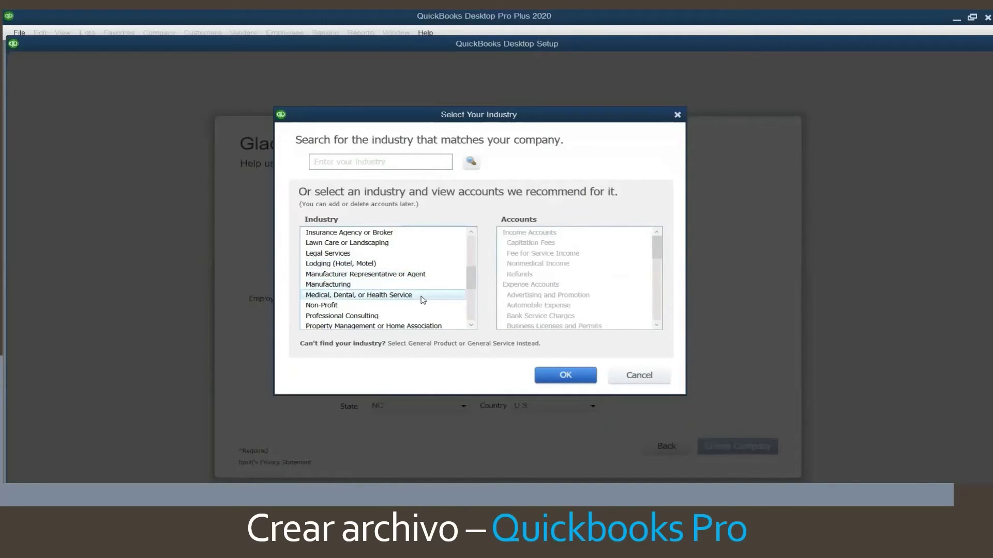
left_click(344, 306)
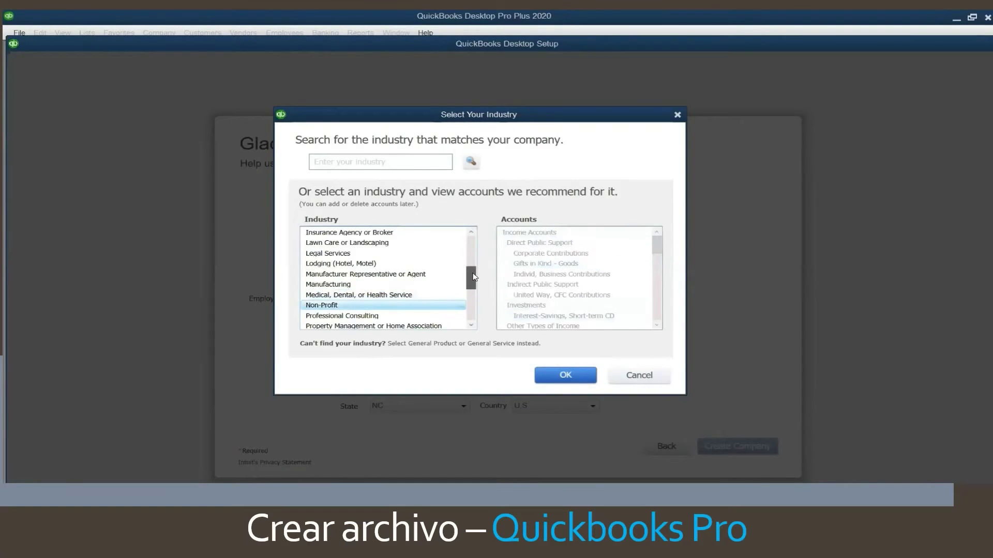
scroll(475, 279, "down", 2)
left_click(391, 254)
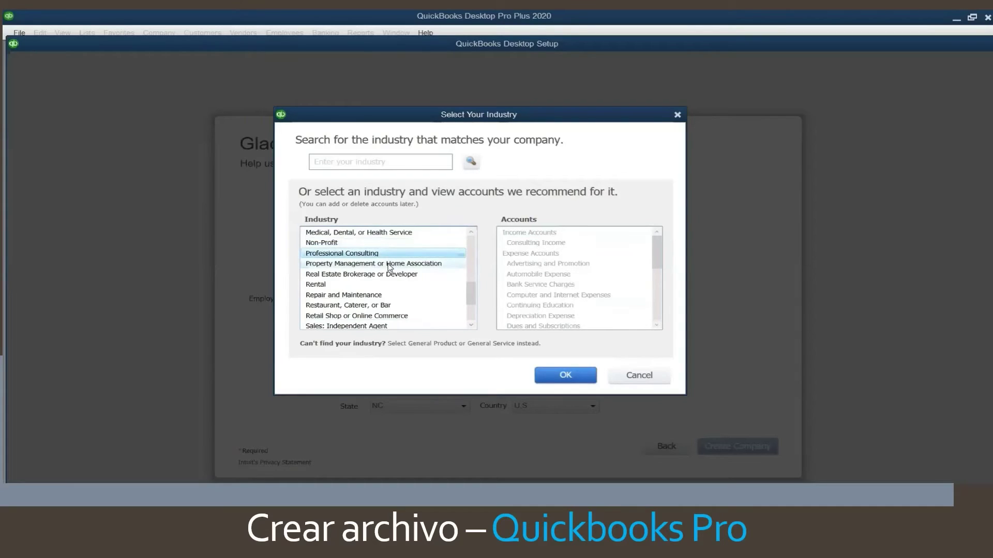
left_click(389, 265)
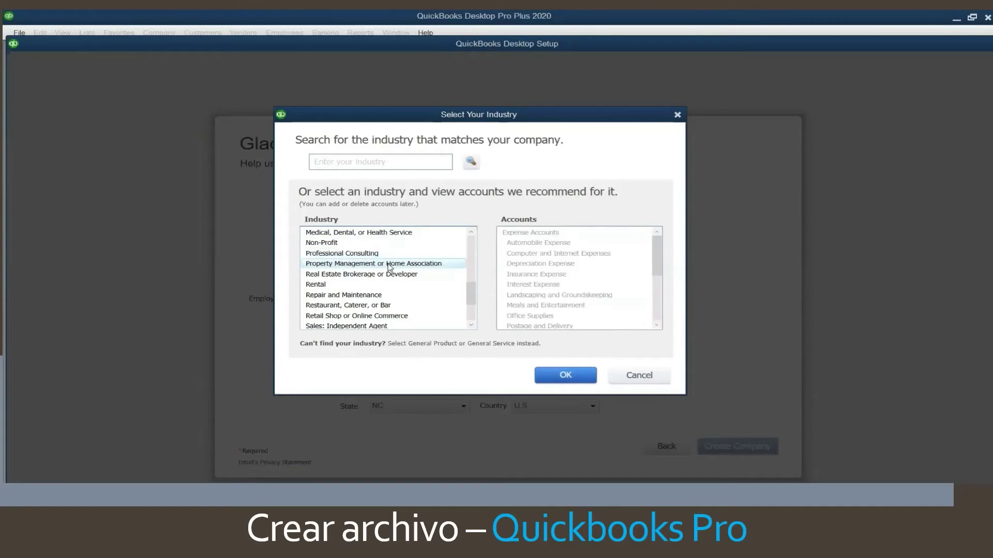
Examine the recommended accounts for the industries from Real Estate Brokerage or Developer through Restaurant, Caterer, or Bar.
left_click(392, 275)
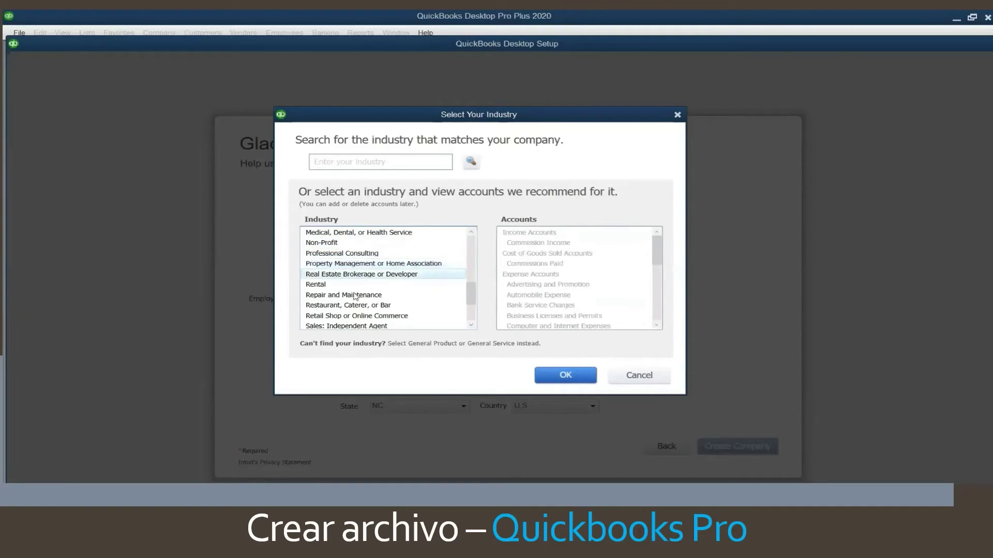
left_click(338, 286)
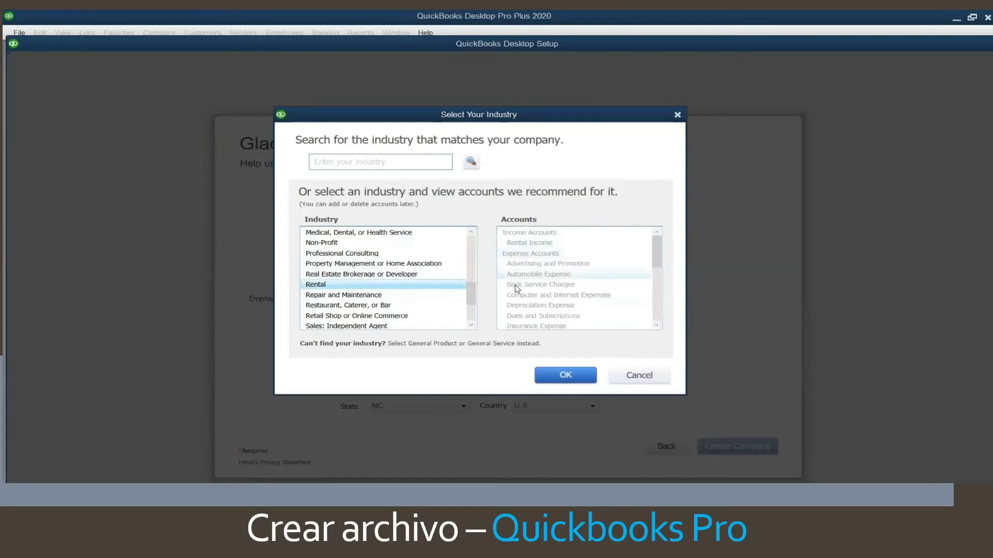
left_click(471, 325)
left_click(471, 325)
left_click(471, 325)
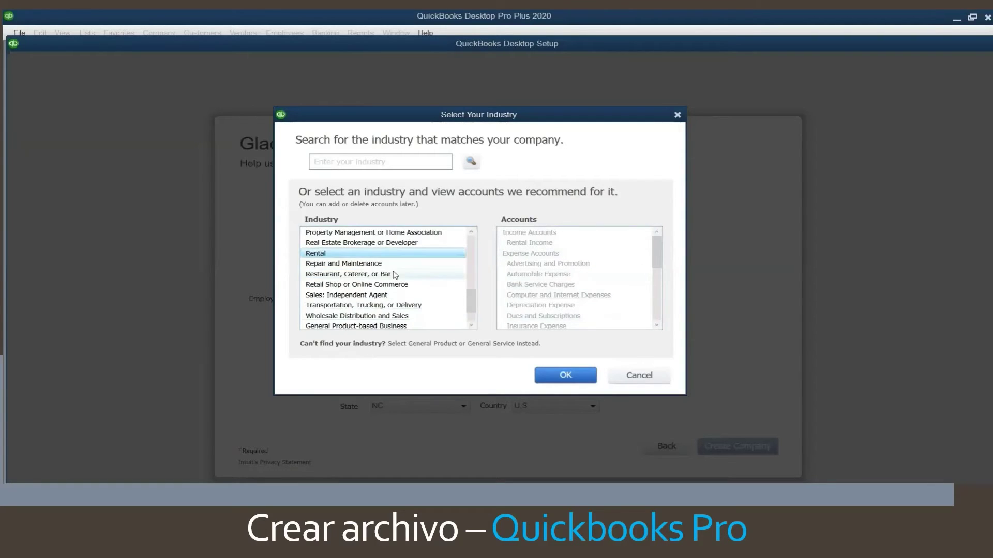
left_click(378, 265)
left_click(381, 275)
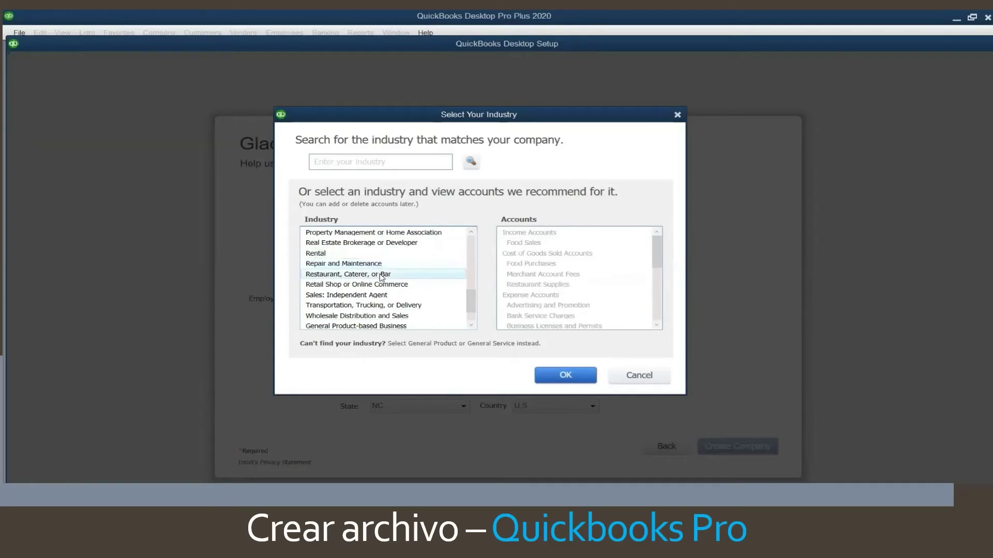
left_click(557, 264)
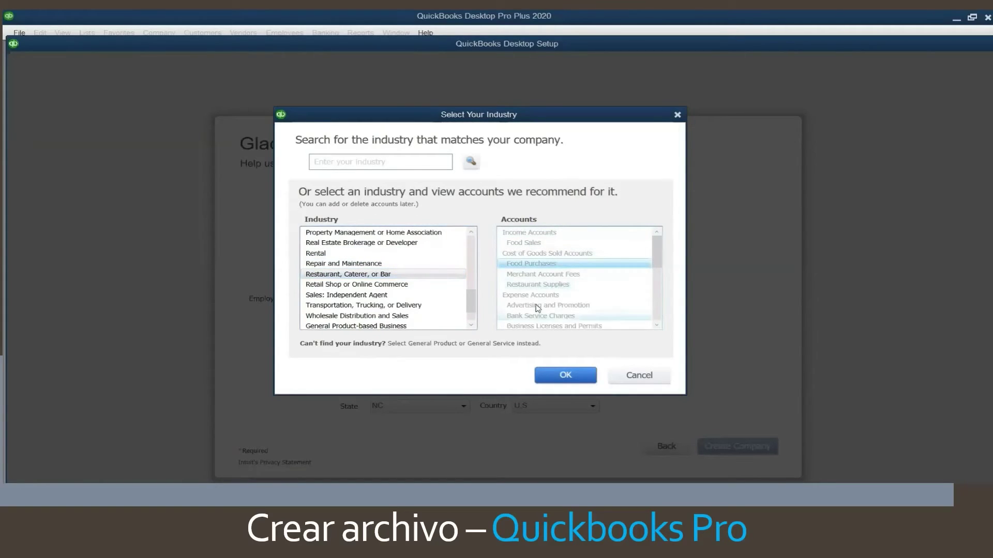
left_click_drag(656, 256, 669, 325)
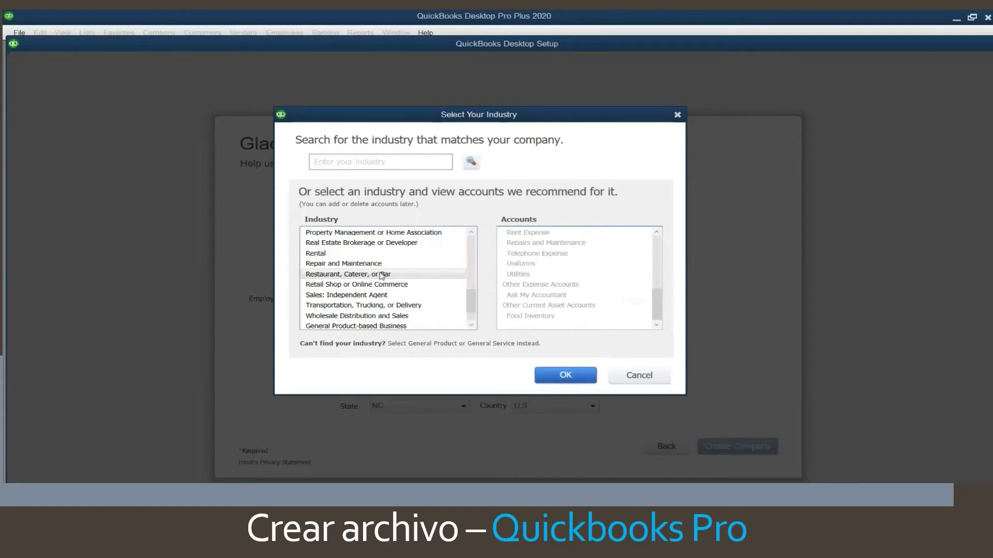
Examine the recommended accounts for the industries from Retail Shop or Online Commerce through Wholesale Distribution and Sales.
left_click(356, 285)
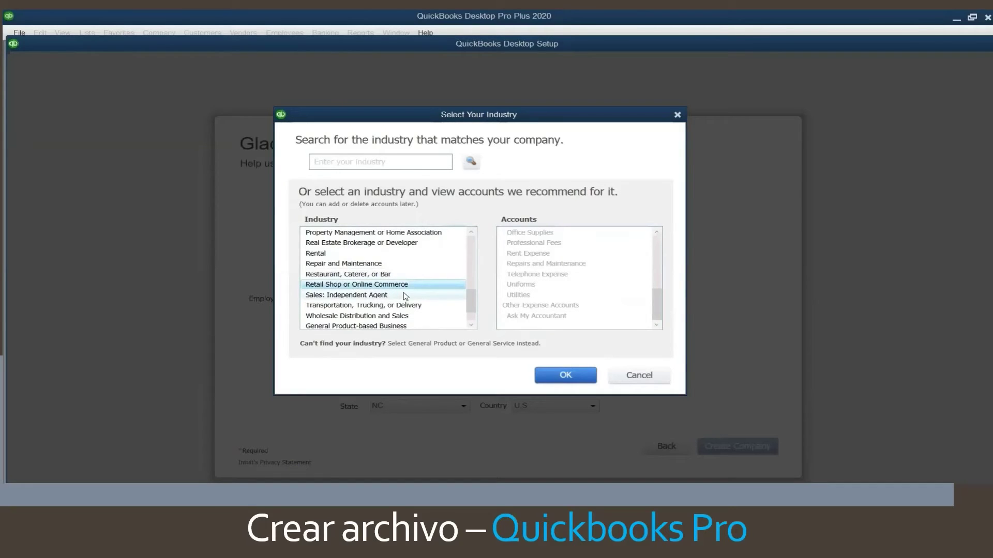
left_click_drag(657, 308, 670, 243)
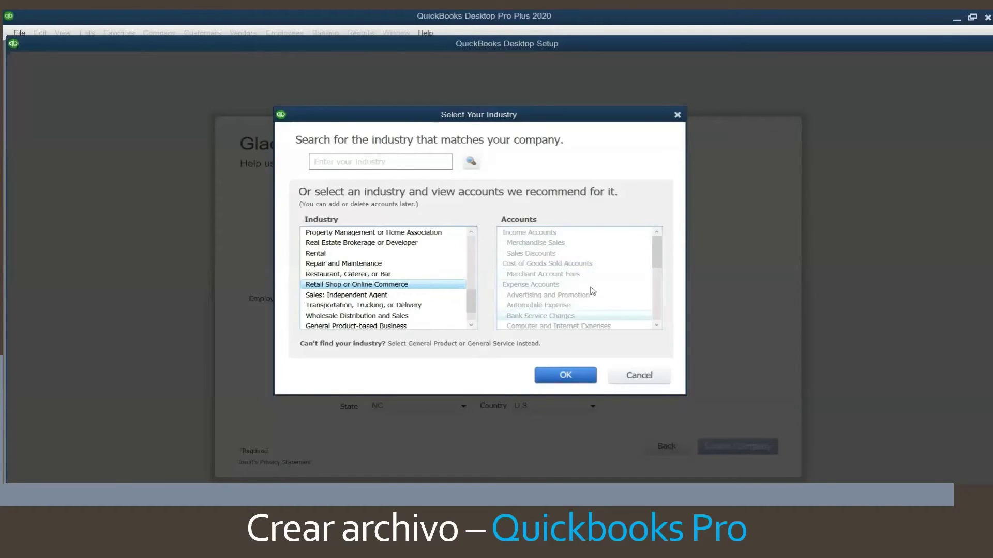
left_click_drag(660, 260, 664, 301)
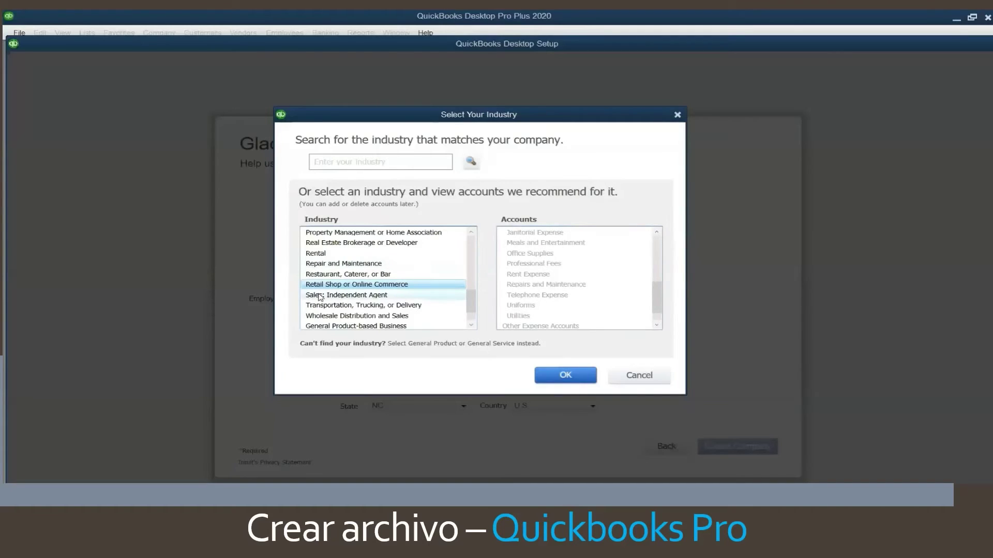
left_click(393, 295)
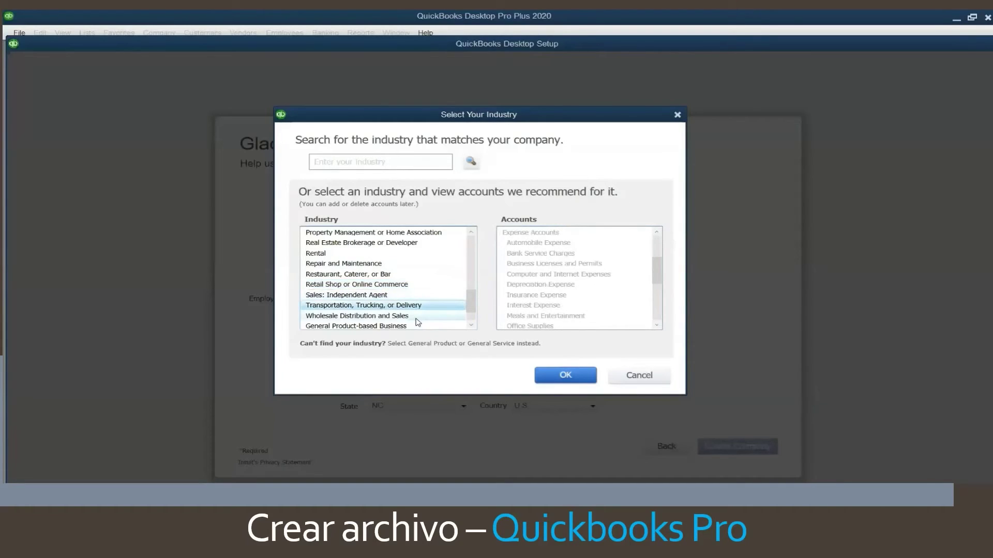
left_click(416, 316)
Examine the recommended accounts for General Product-based Business, General Service-based Business, and Other/None.
left_click(419, 327)
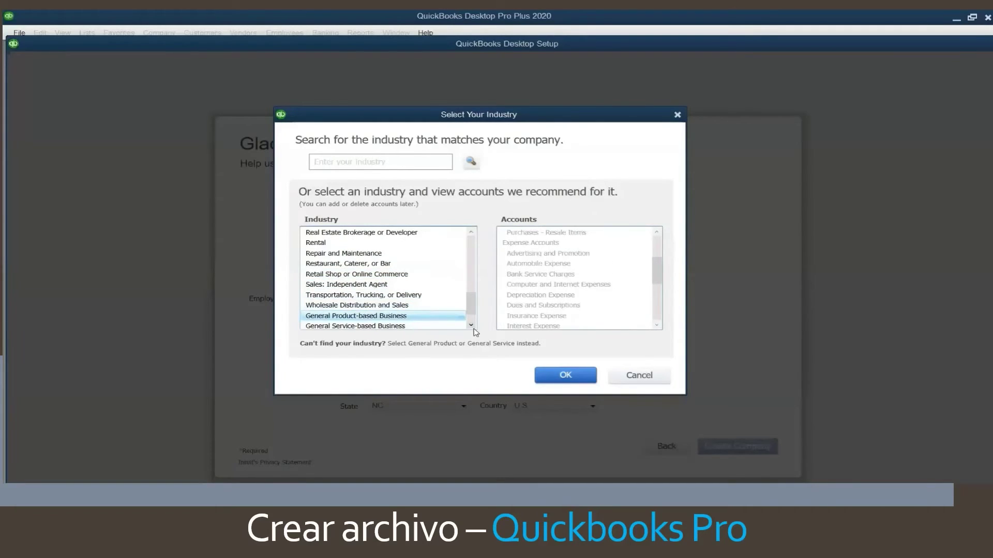
left_click(471, 325)
left_click(471, 326)
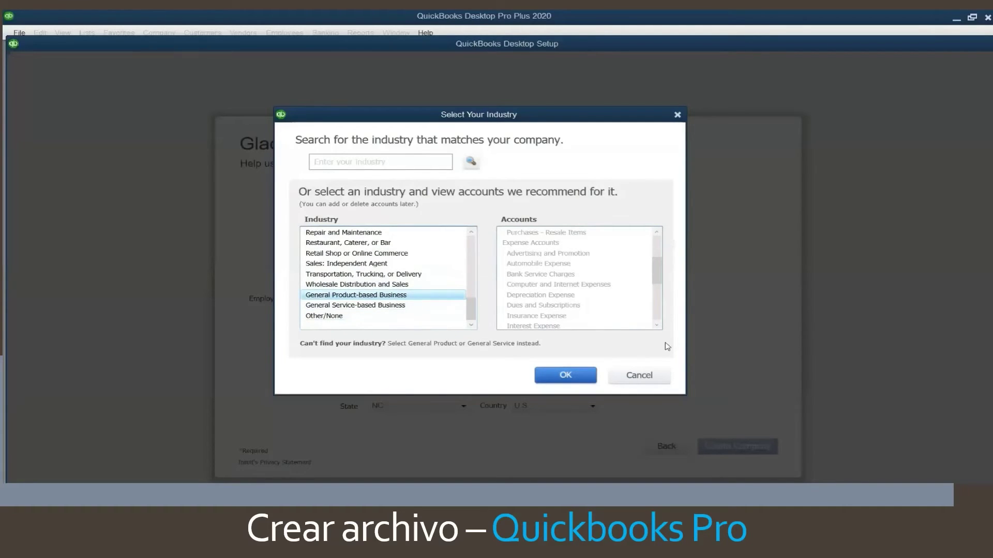
left_click_drag(657, 260, 658, 238)
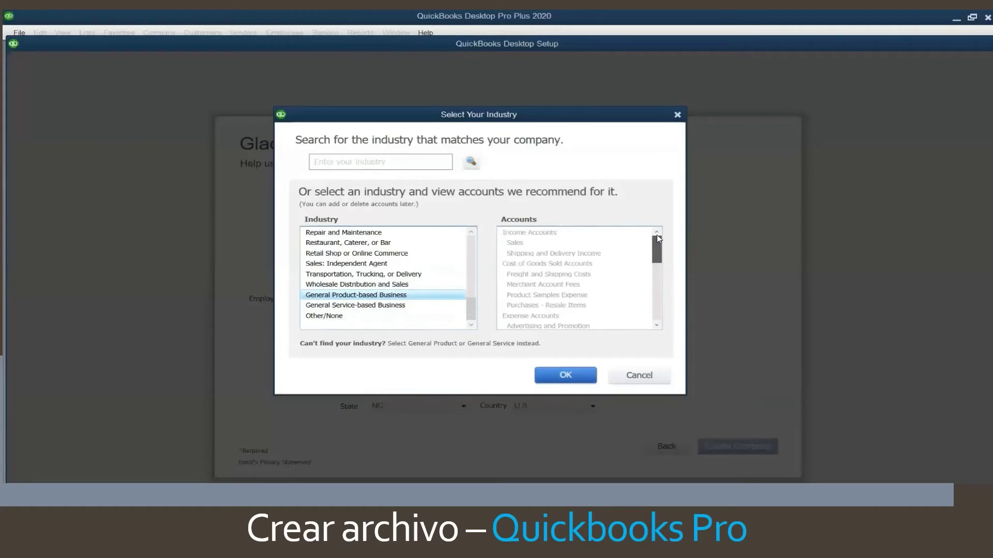
left_click(351, 306)
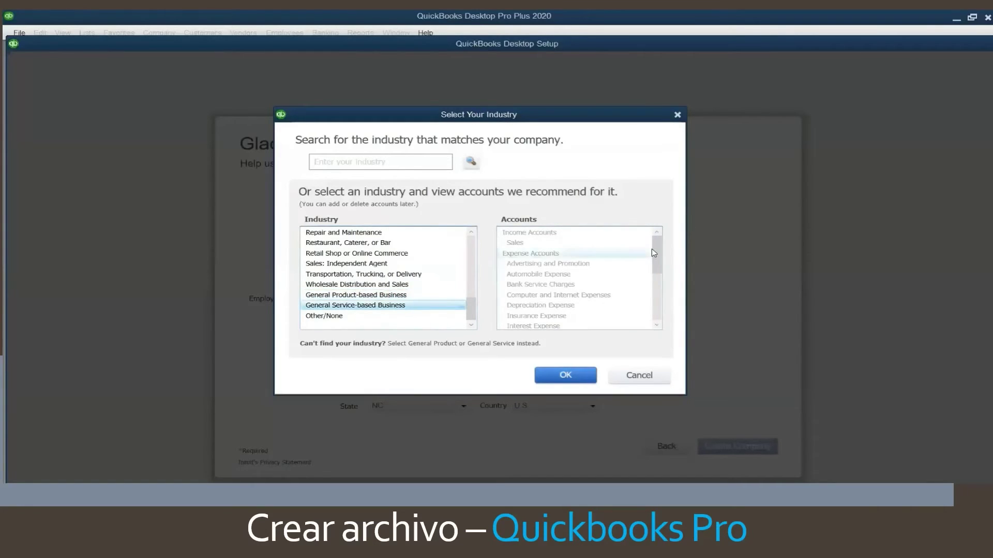
left_click_drag(653, 249, 655, 299)
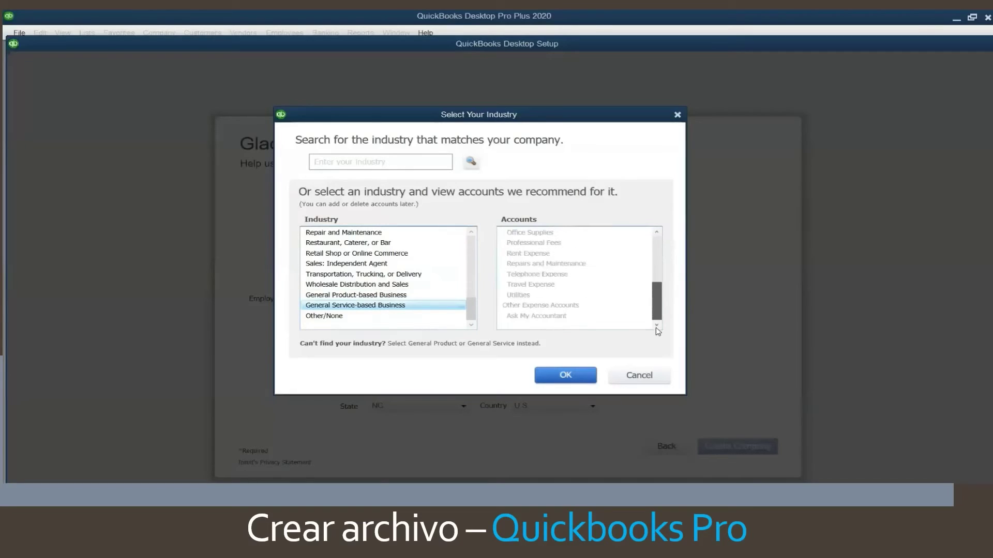
left_click(343, 318)
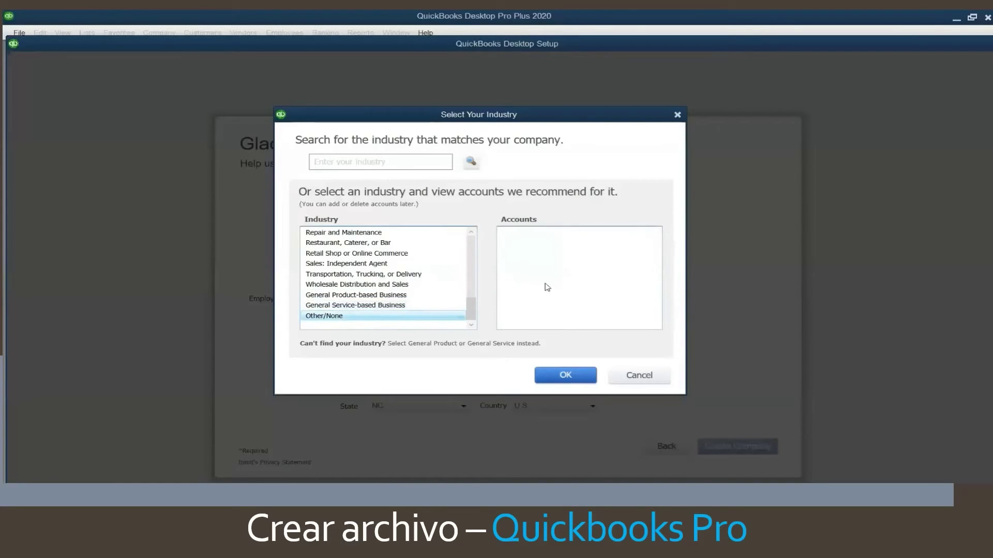
Choose Construction General Contractor as the company's industry and confirm the selection.
left_click_drag(466, 309, 488, 227)
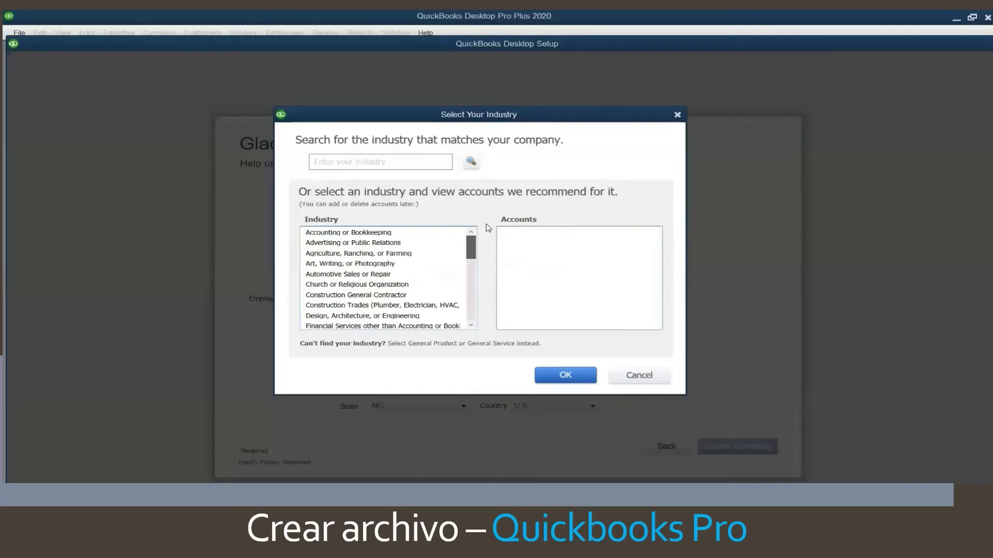
left_click(362, 295)
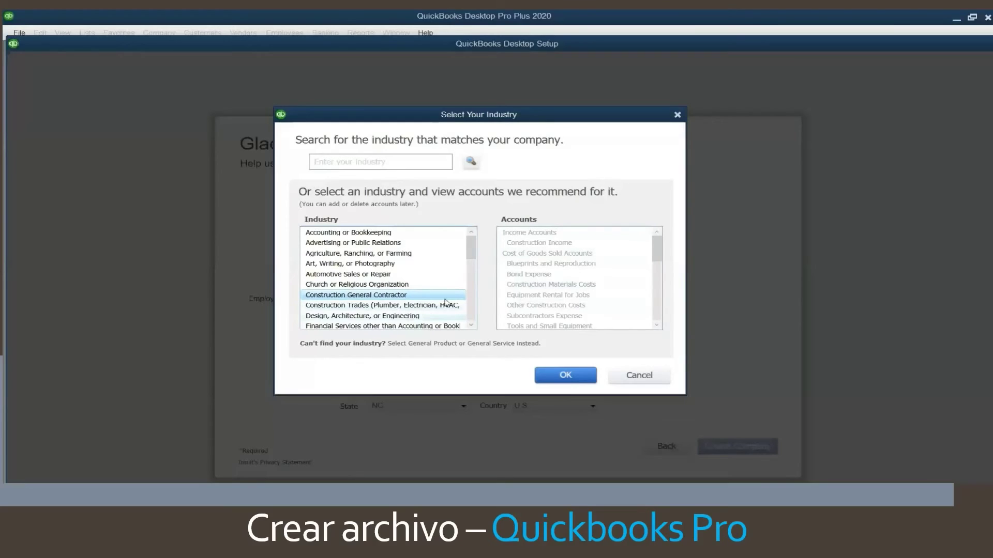
left_click(567, 376)
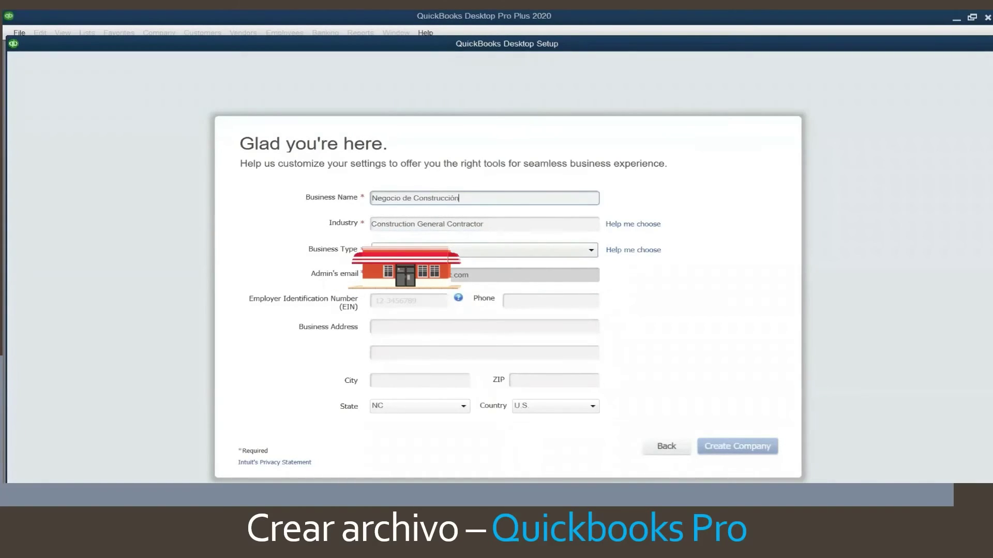
Set the business type to Single-Member LLC (Form-1040).
left_click(440, 250)
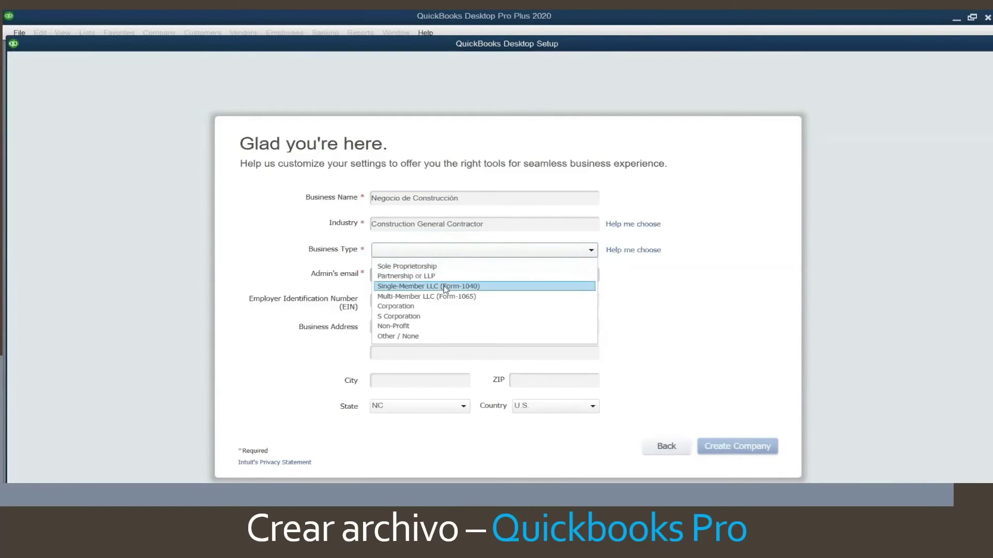
left_click(482, 288)
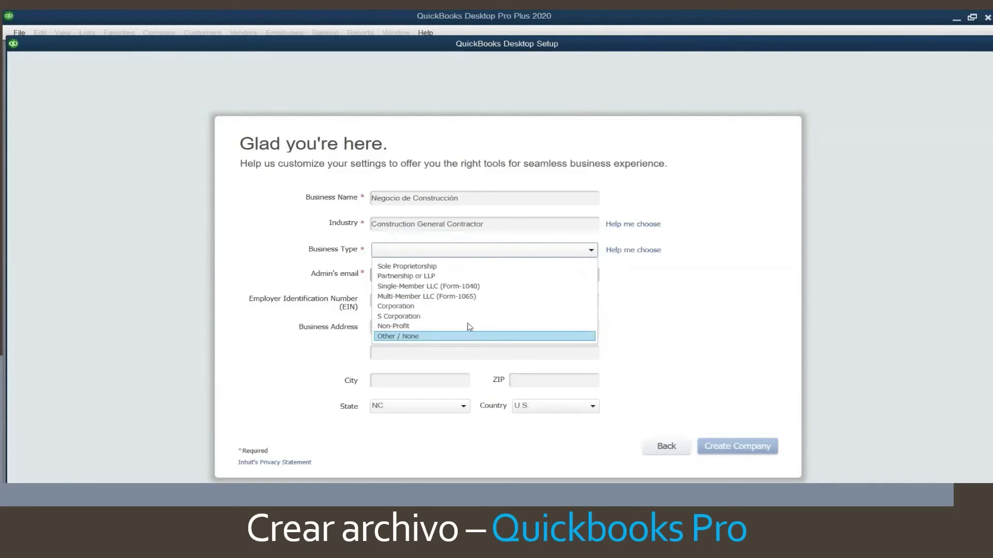
left_click(477, 287)
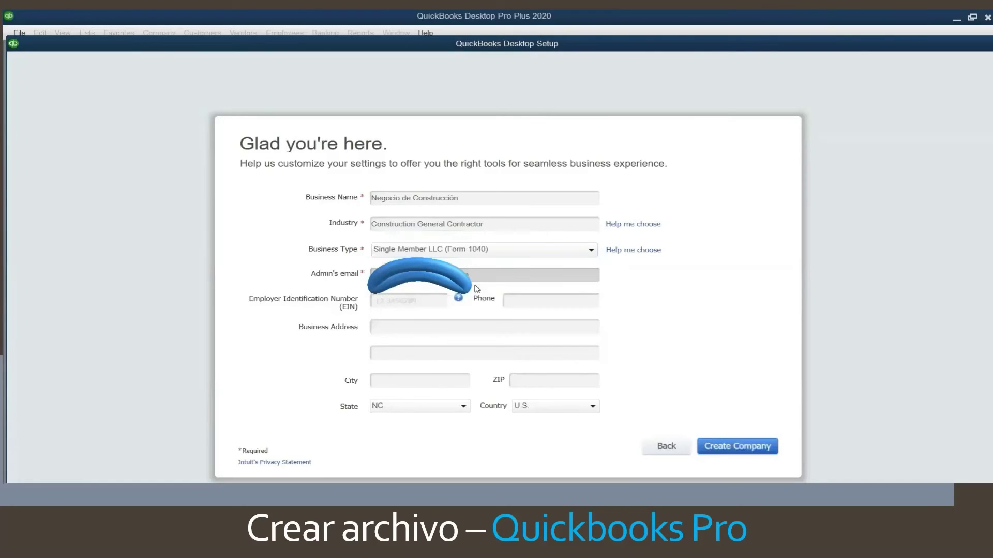
Fill in the company's Employer Identification Number and phone number.
left_click(412, 299)
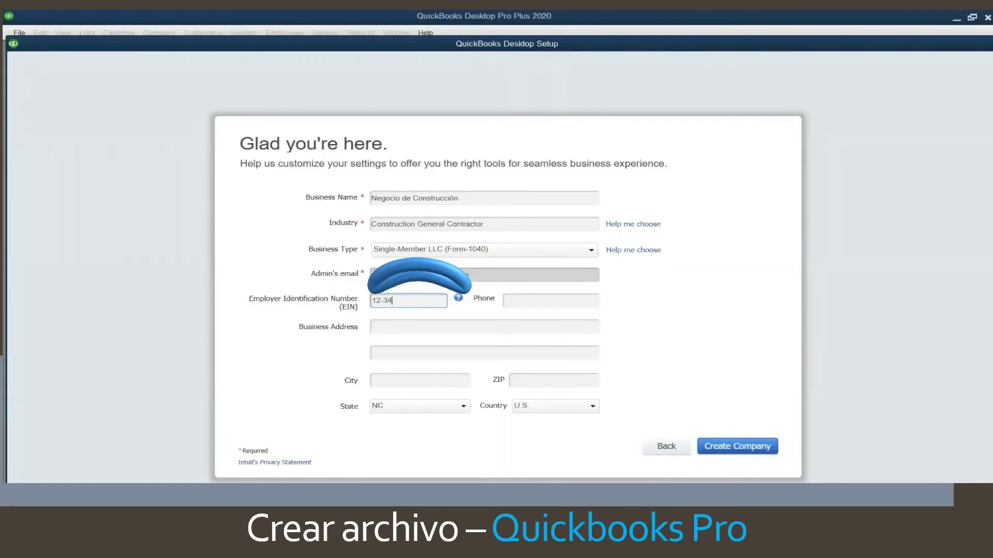
type("12-3456789")
left_click(531, 299)
type("800")
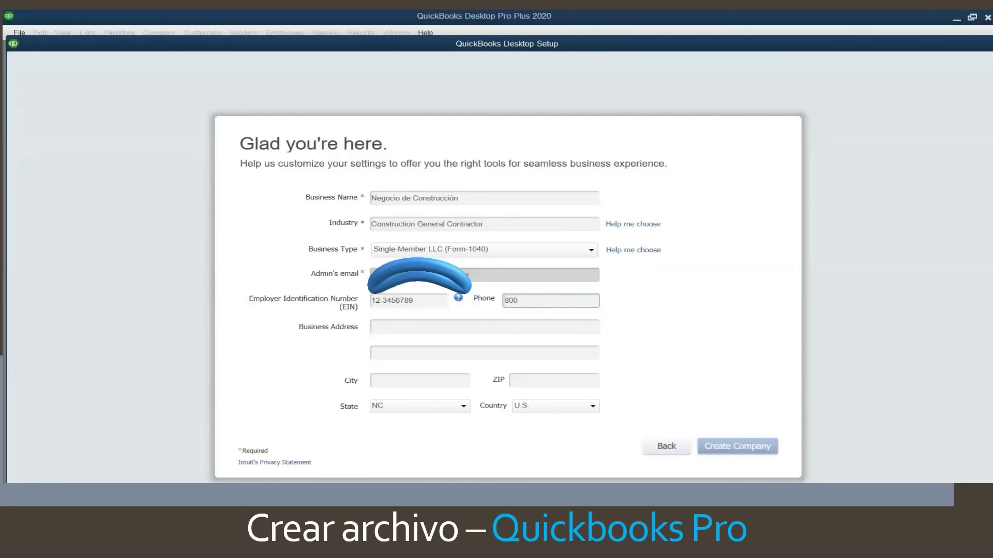
type("-855")
key("BackSpace")
key("BackSpace")
key("BackSpace")
type("55-1234")
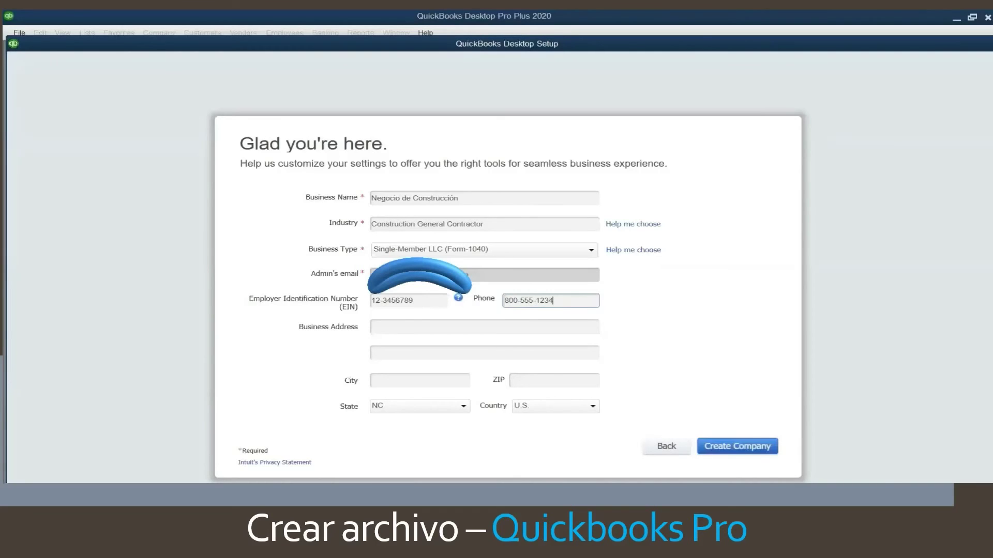
Enter the company's street address on the first line of the business address.
left_click(491, 325)
type("12")
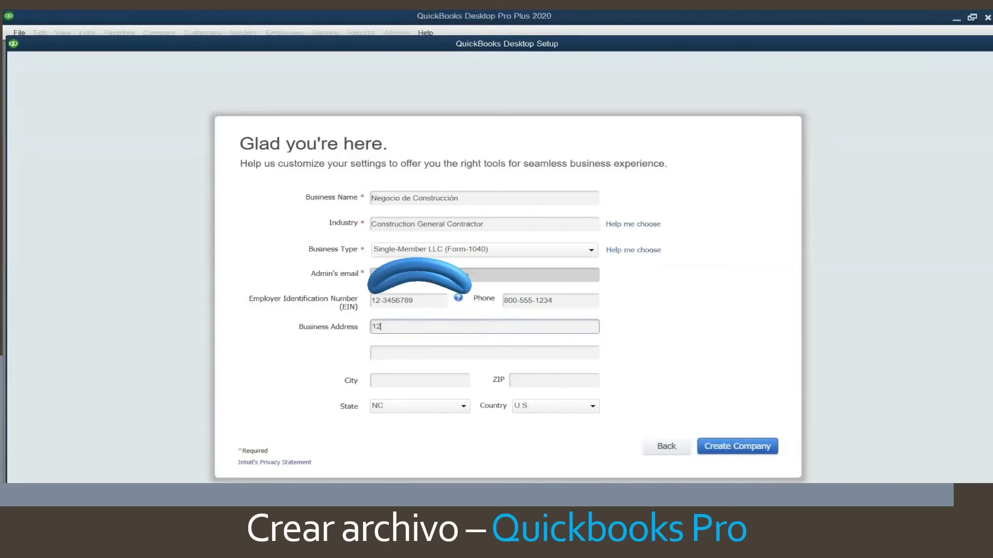
type("34 Main Street")
key("ctrl+a")
key("BackSpace")
type("1234 Main Street")
Fill in the city and ZIP code of the business address.
left_click(452, 381)
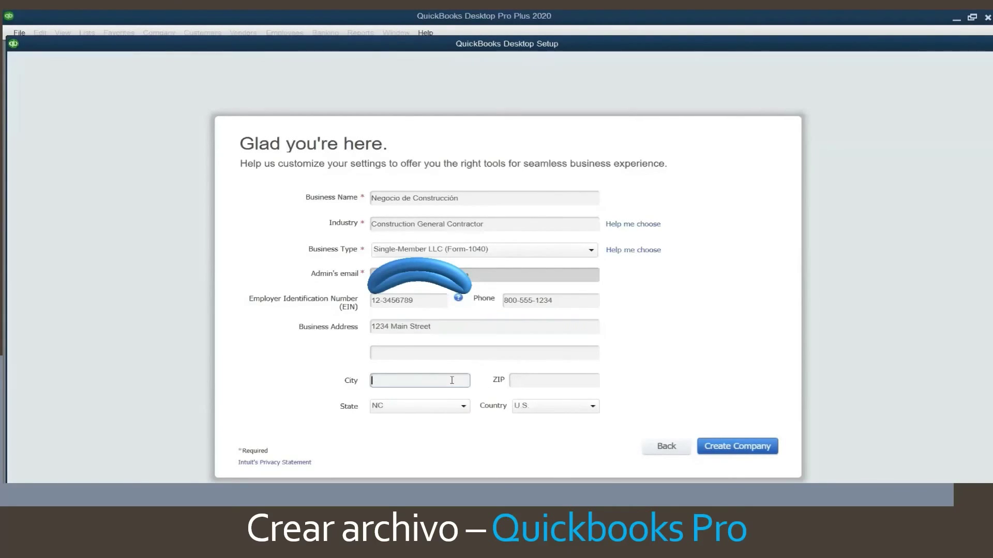
type("Ciudad")
left_click(553, 381)
type("1234")
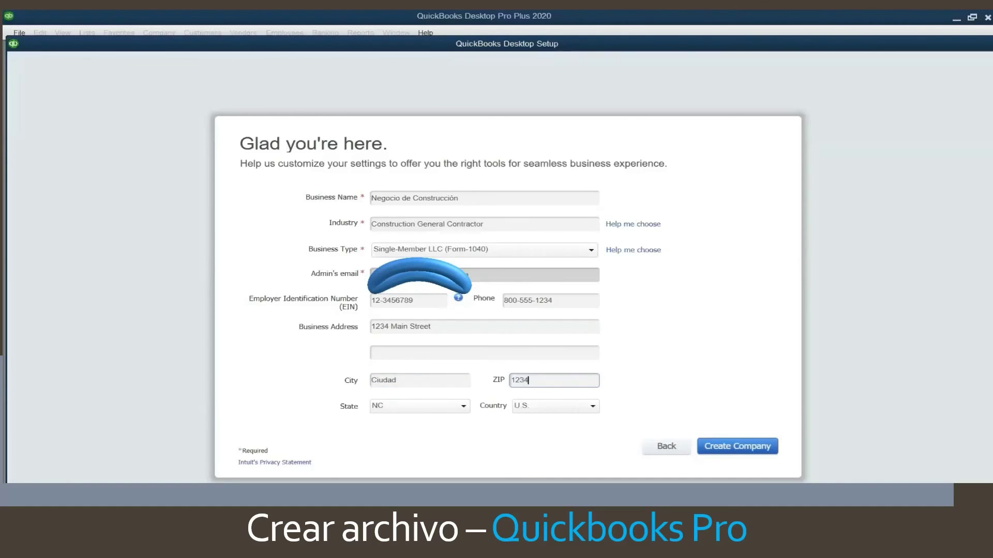
type("5")
left_click(445, 198)
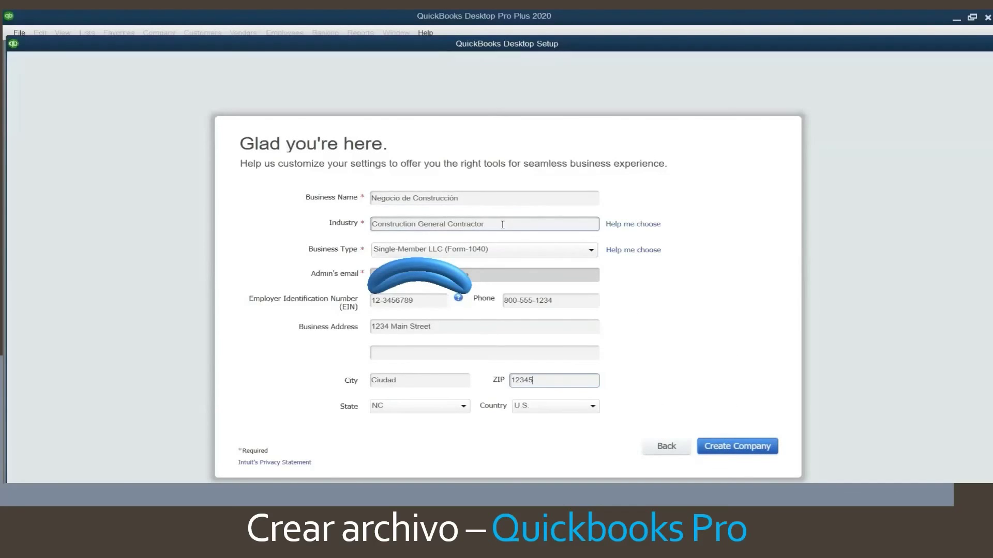